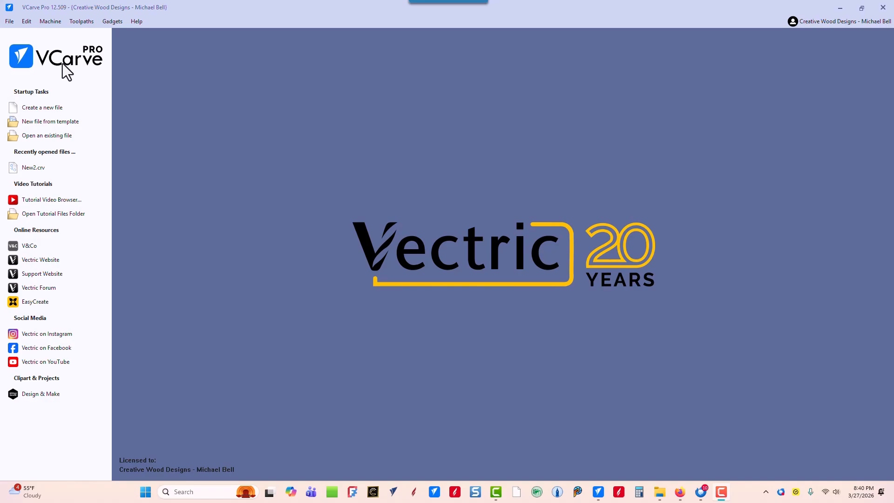
Create a new job 4 inches wide, 2 inches high and 0.5 inch thick
{"action": "left_click", "coordinate": [38, 107]}
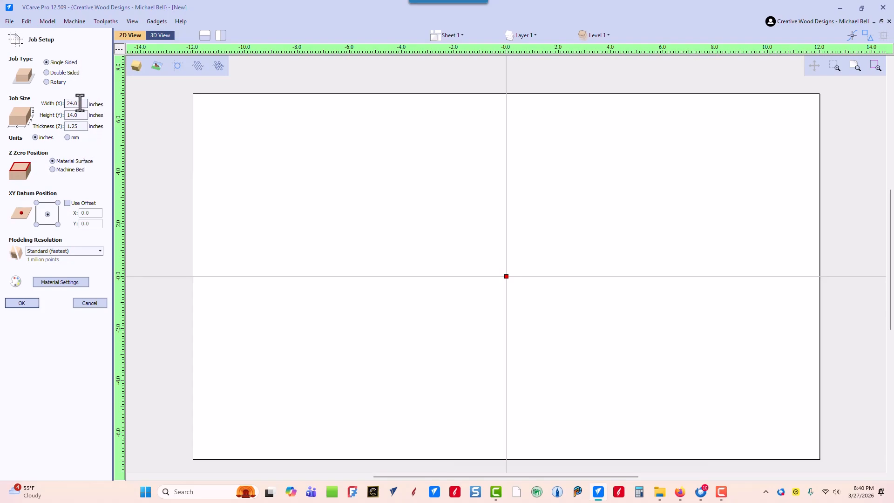
{"action": "left_click_drag", "start_coordinate": [78, 103], "coordinate": [48, 106]}
{"action": "type", "text": "4"}
{"action": "key", "text": "Tab"}
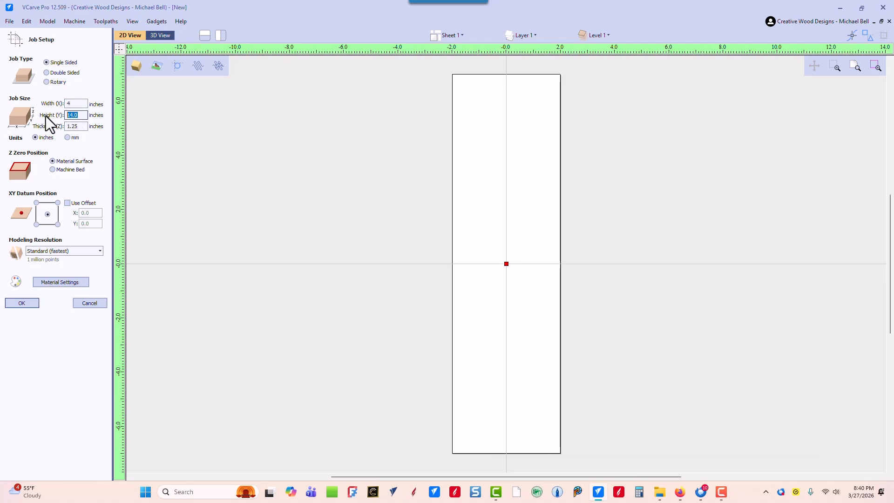
{"action": "type", "text": "2"}
{"action": "left_click", "coordinate": [80, 126]}
{"action": "left_click_drag", "start_coordinate": [83, 126], "coordinate": [44, 128]}
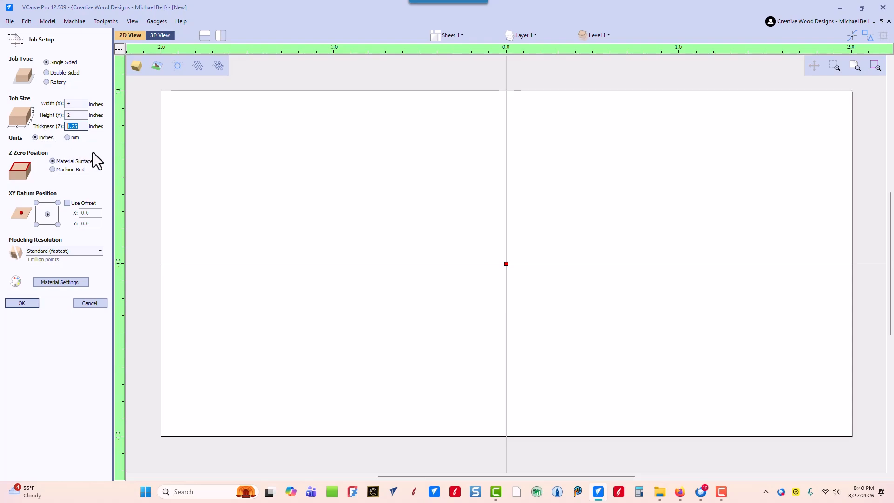
{"action": "type", "text": "."}
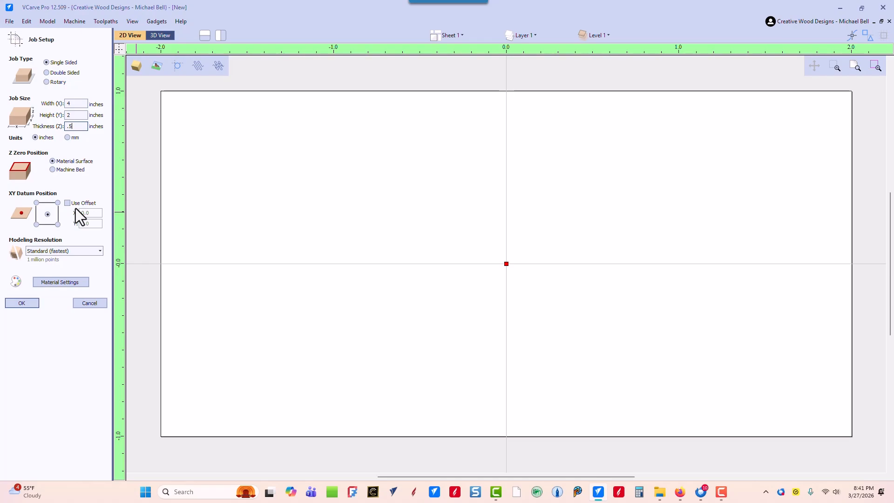
Set the modeling resolution to Very High (7 x Slower) and accept the job setup
{"action": "left_click", "coordinate": [99, 252]}
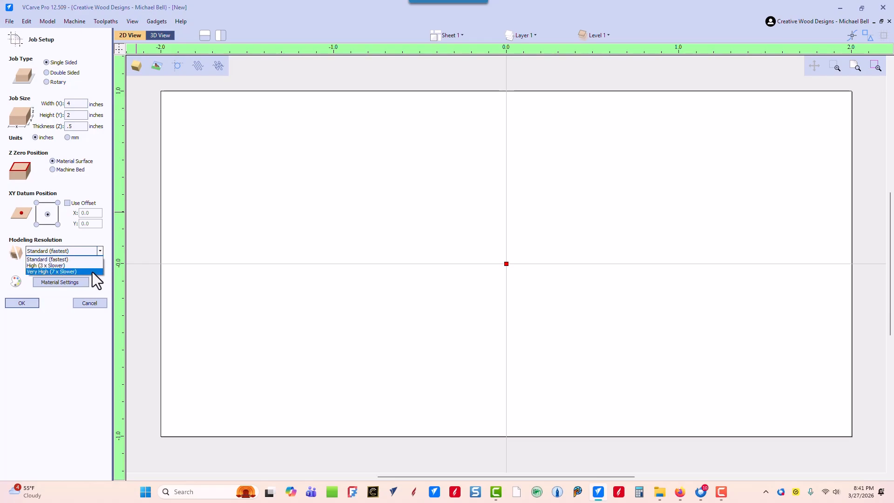
{"action": "left_click", "coordinate": [95, 272]}
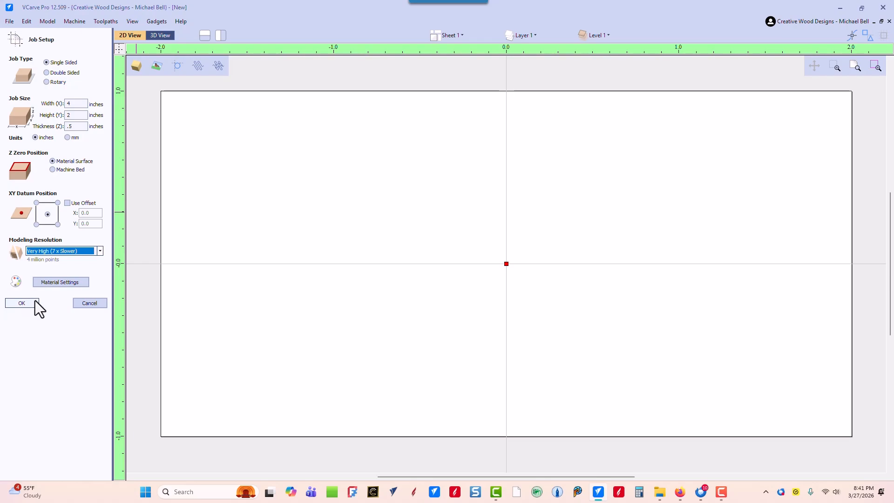
{"action": "left_click", "coordinate": [21, 303]}
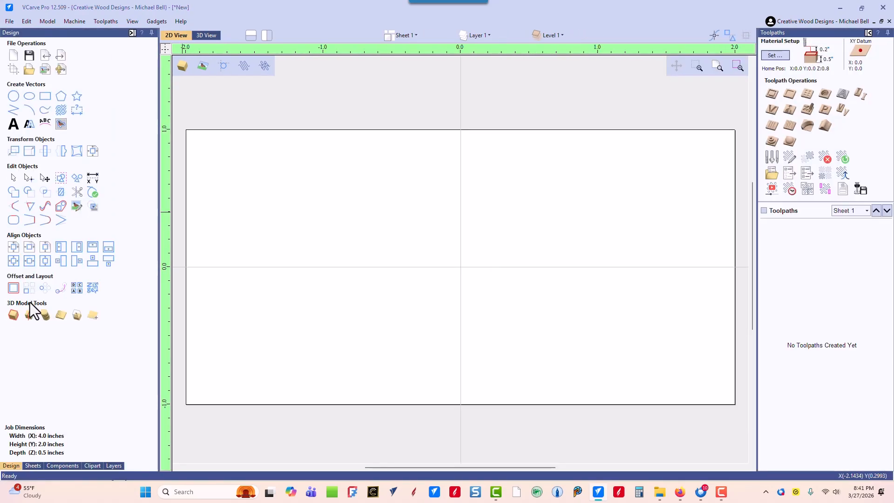
Place the Ribbon9 clipart from the Ribbons (Banners) library folder onto the material
{"action": "left_click", "coordinate": [94, 465]}
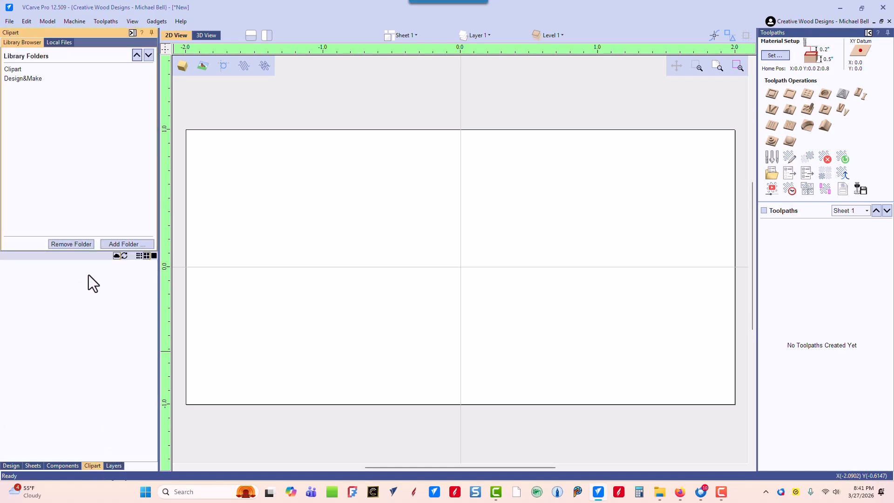
{"action": "left_click", "coordinate": [14, 69]}
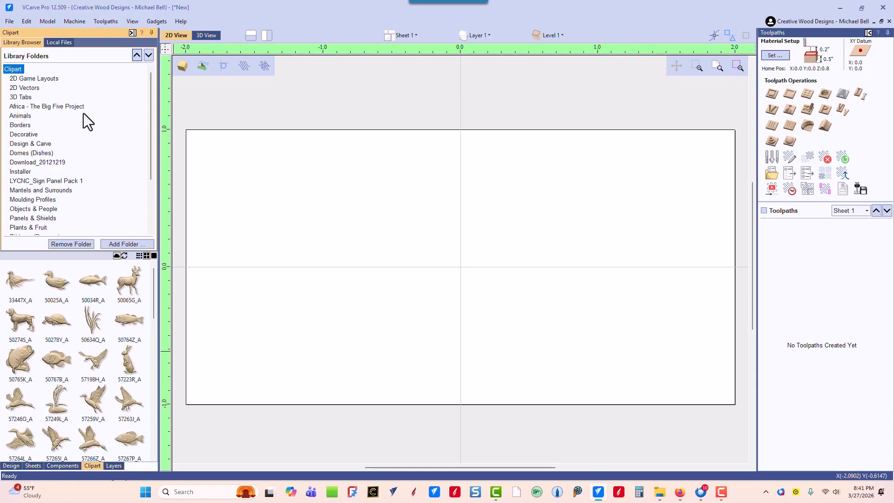
{"action": "scroll", "coordinate": [80, 192], "scroll_direction": "down", "scroll_amount": 3}
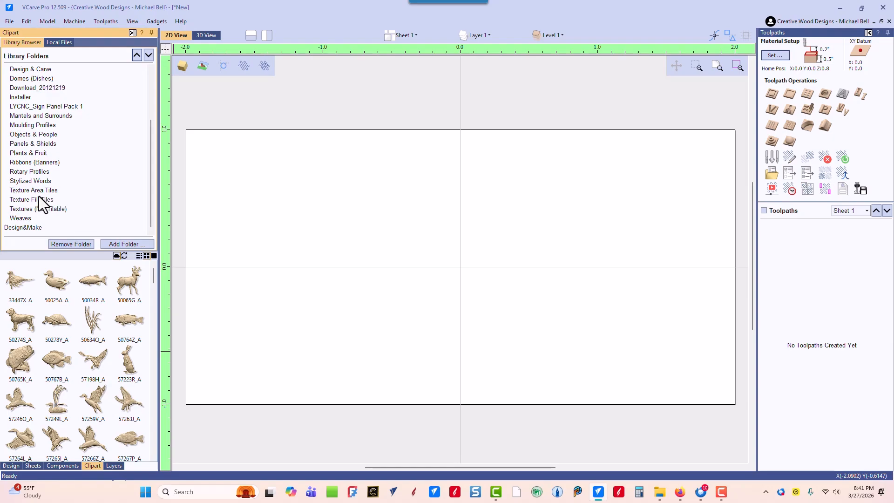
{"action": "left_click", "coordinate": [28, 162]}
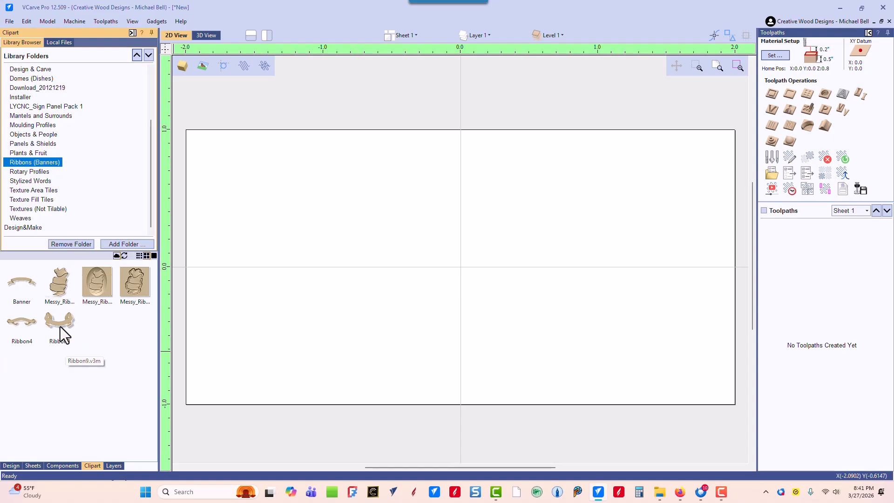
{"action": "left_click_drag", "start_coordinate": [59, 323], "coordinate": [461, 266]}
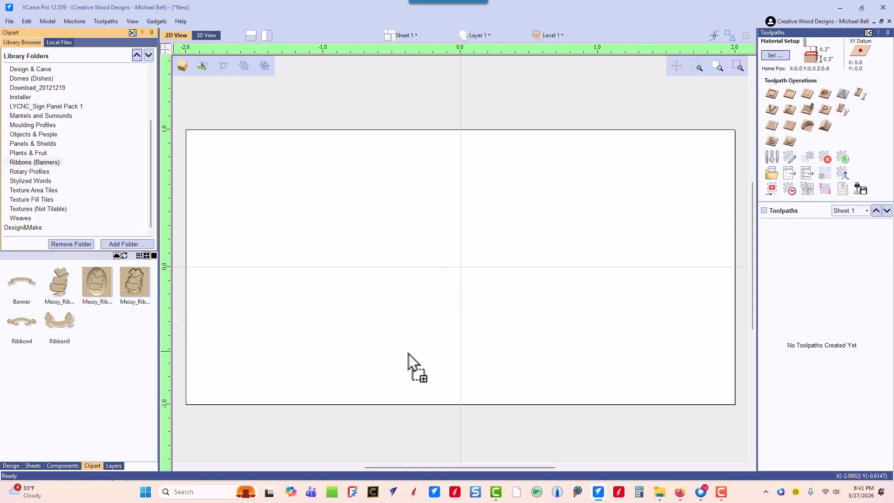
{"action": "left_click_drag", "start_coordinate": [408, 354], "coordinate": [398, 359]}
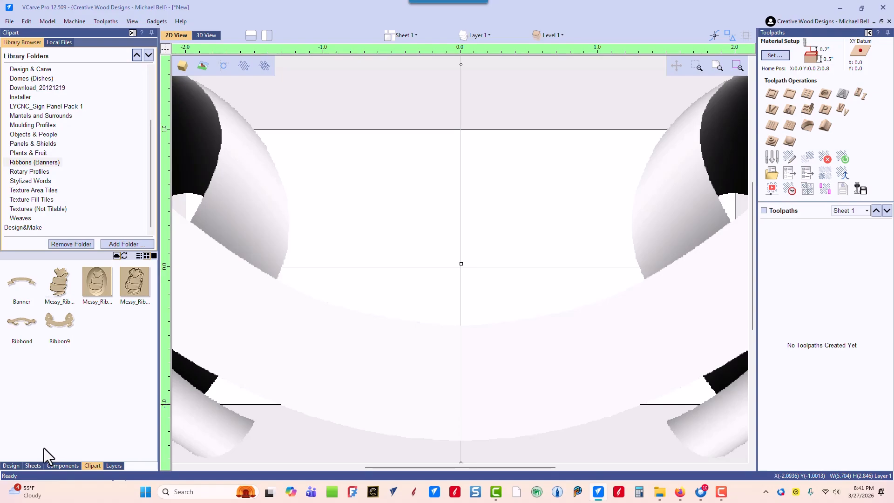
Scale the ribbon proportionally to 3.75 inches wide and center it on the material in both directions
{"action": "left_click", "coordinate": [10, 465]}
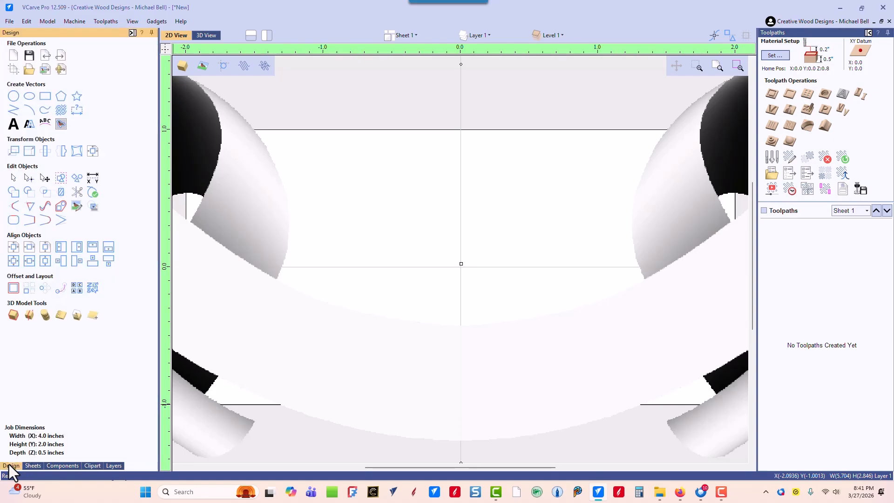
{"action": "left_click", "coordinate": [29, 152]}
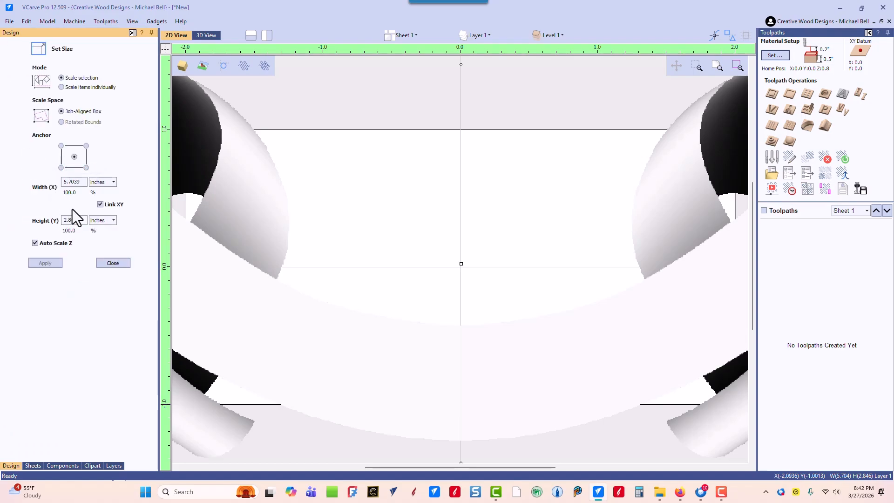
{"action": "left_click_drag", "start_coordinate": [82, 182], "coordinate": [39, 185]}
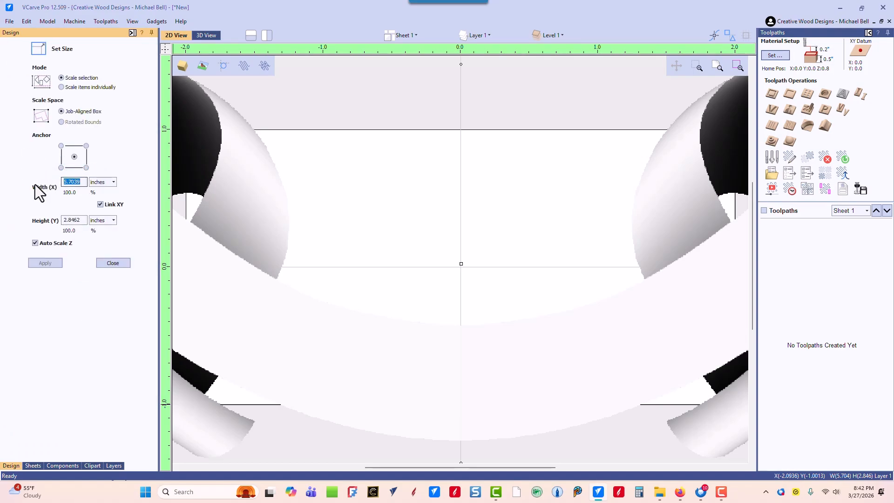
{"action": "type", "text": "3."}
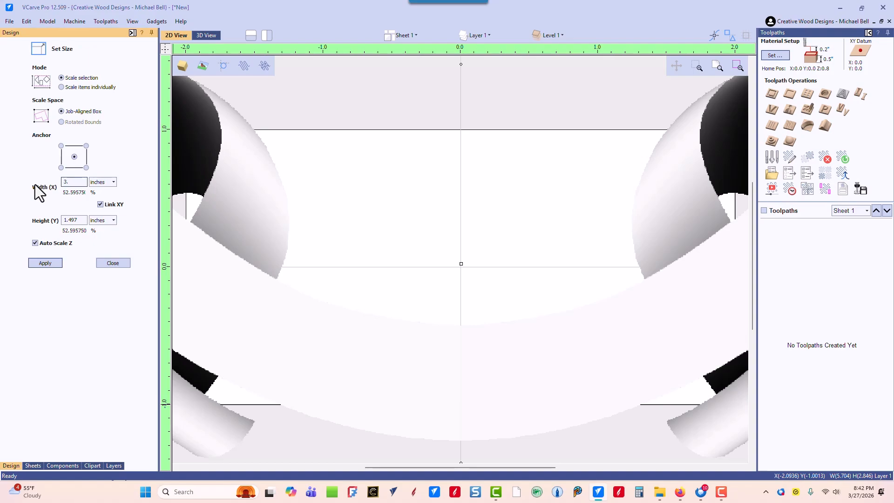
{"action": "type", "text": "75"}
{"action": "left_click", "coordinate": [51, 262]}
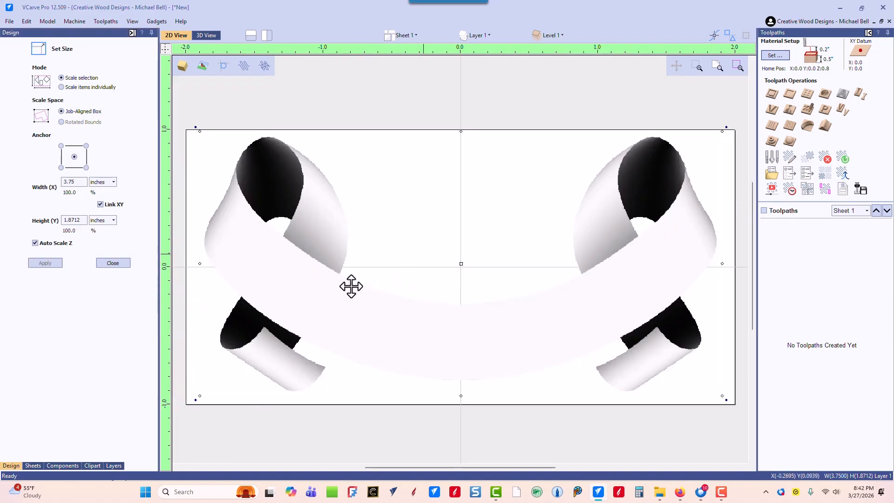
{"action": "left_click", "coordinate": [112, 263]}
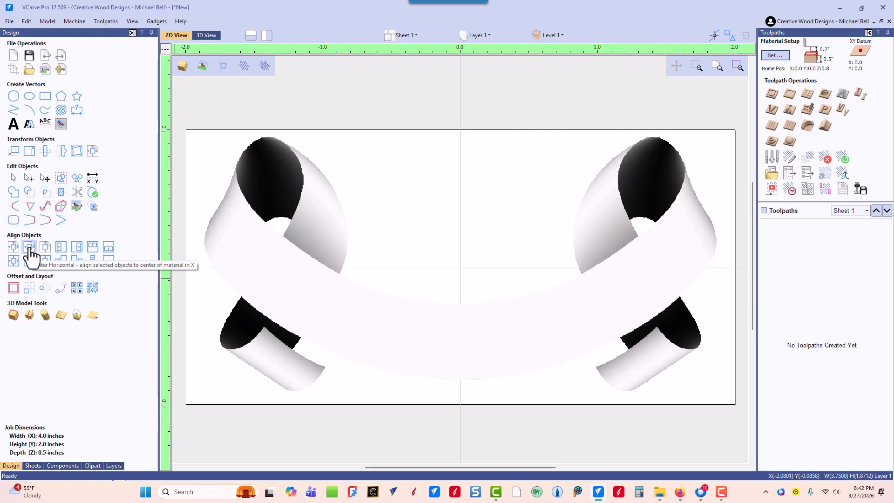
{"action": "left_click", "coordinate": [14, 248]}
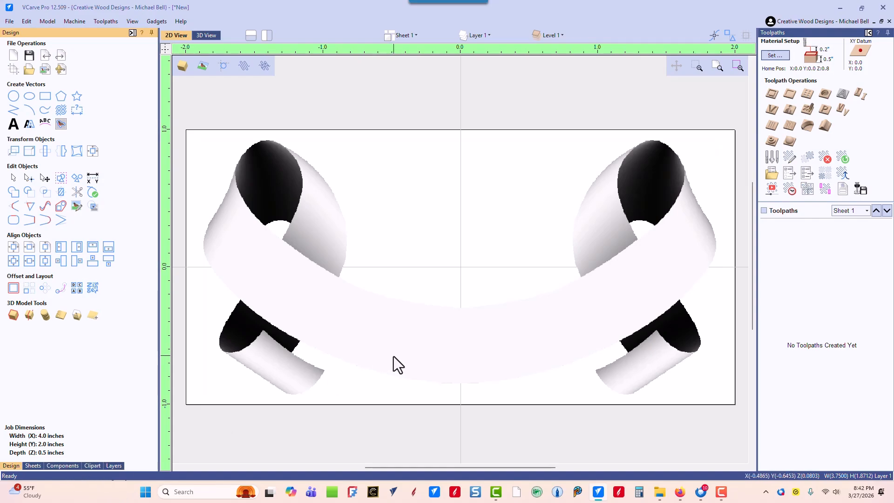
Measure the ribbon band's vertical height at its middle, from its upper edge to its lower edge
{"action": "left_click", "coordinate": [13, 124]}
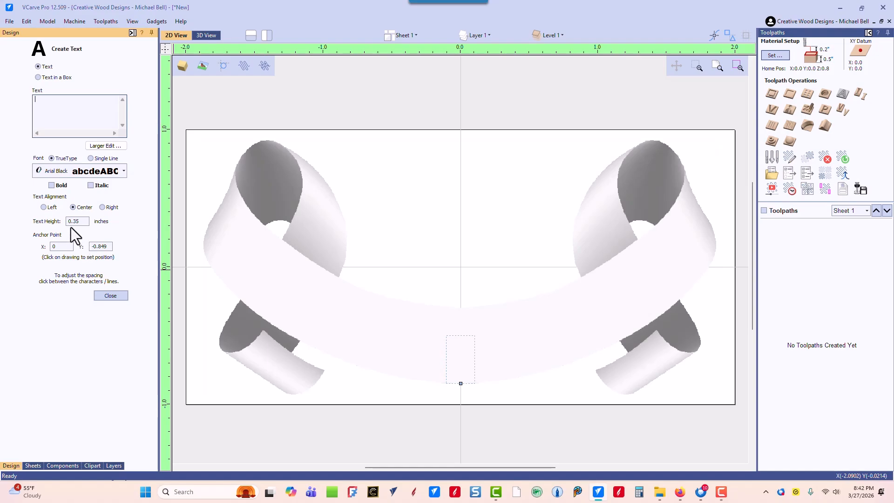
{"action": "left_click", "coordinate": [121, 297]}
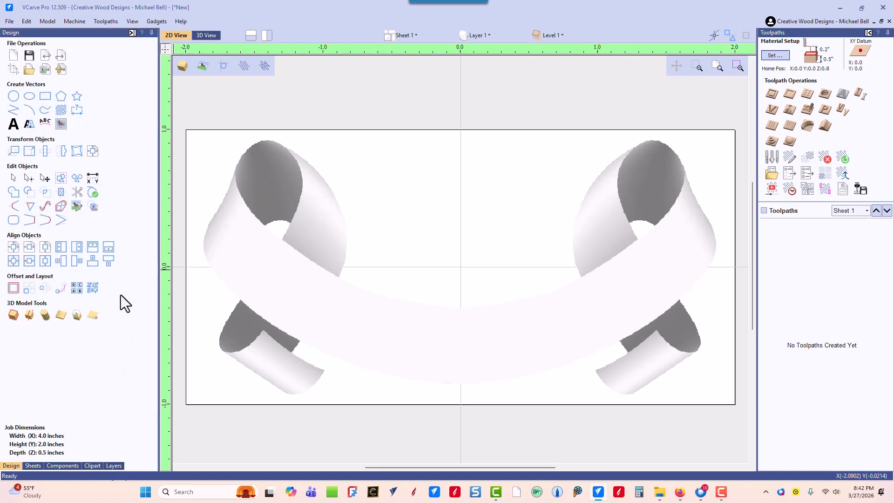
{"action": "left_click", "coordinate": [92, 180]}
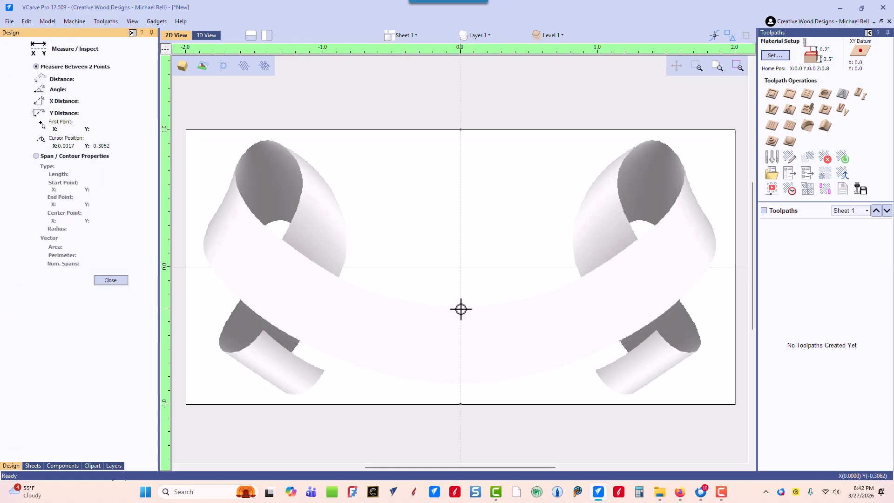
{"action": "left_click", "coordinate": [461, 309]}
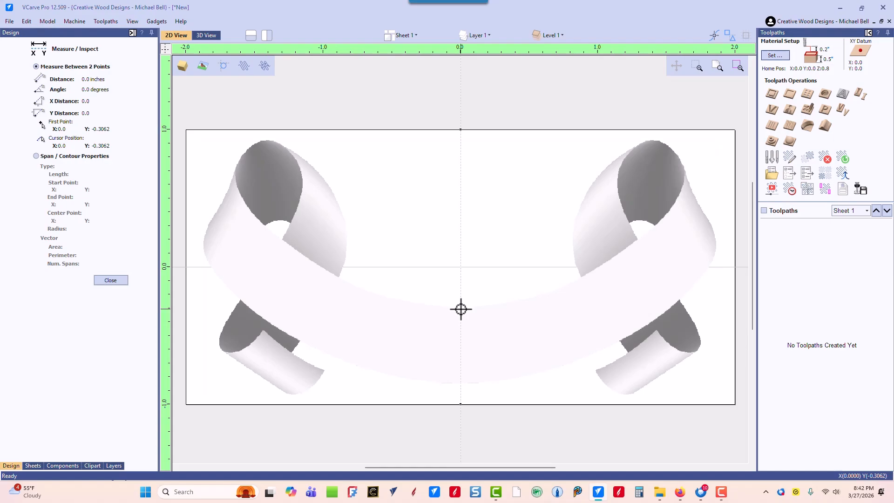
{"action": "left_click", "coordinate": [460, 385]}
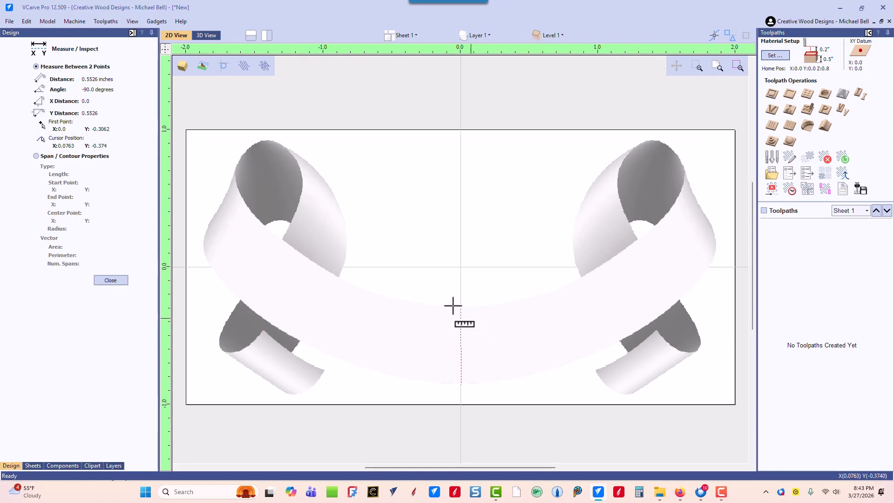
{"action": "left_click", "coordinate": [122, 280]}
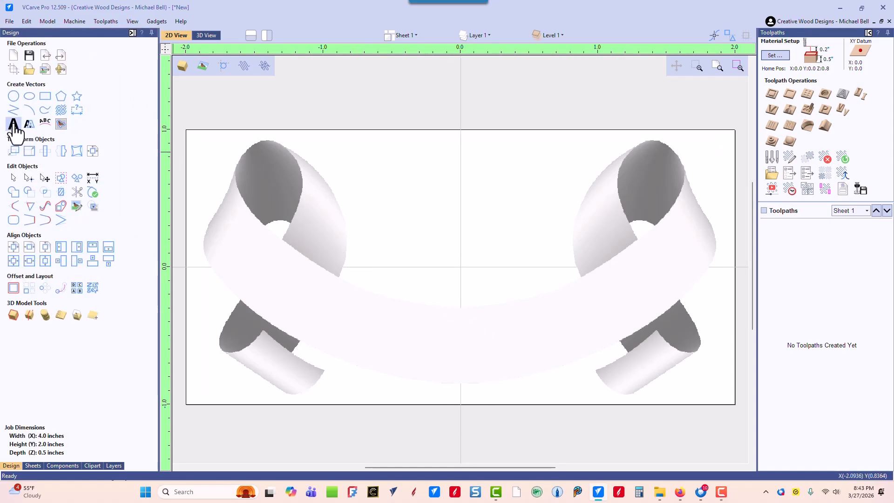
Create the text "Add 3D Text" in Arial Black, 0.35 inch high, and move it just above the material's upper edge
{"action": "left_click", "coordinate": [13, 124]}
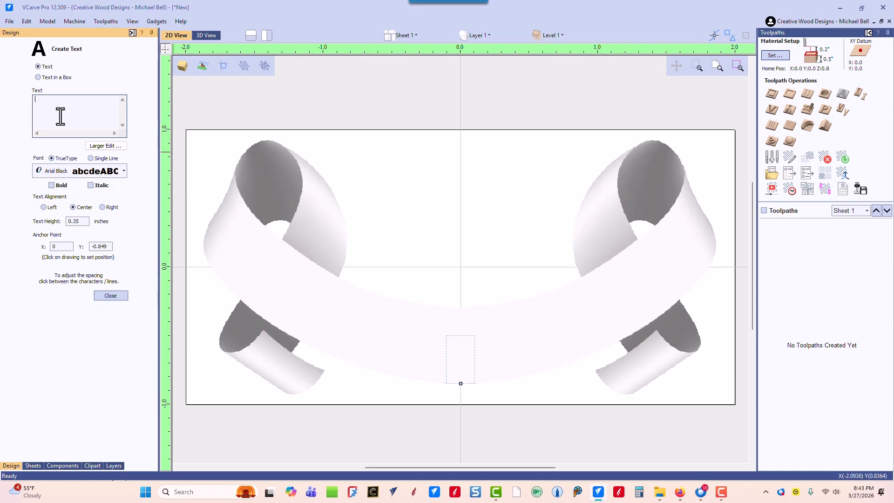
{"action": "type", "text": "Add"}
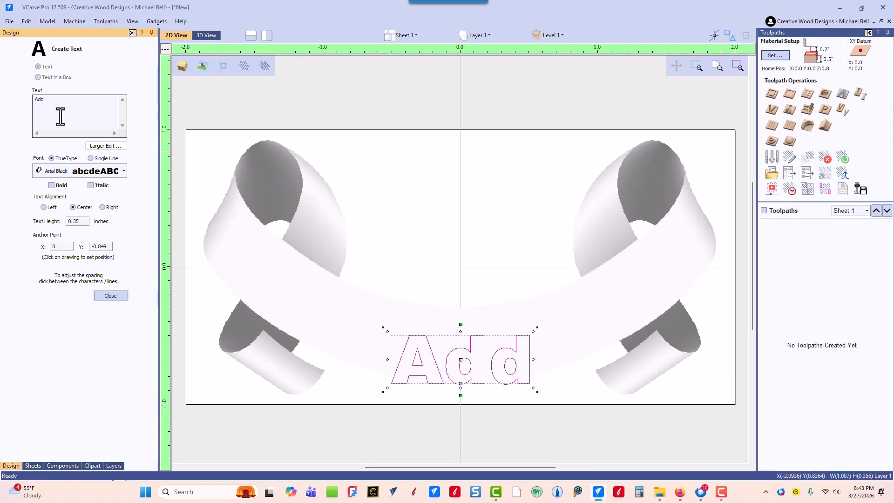
{"action": "type", "text": " 3"}
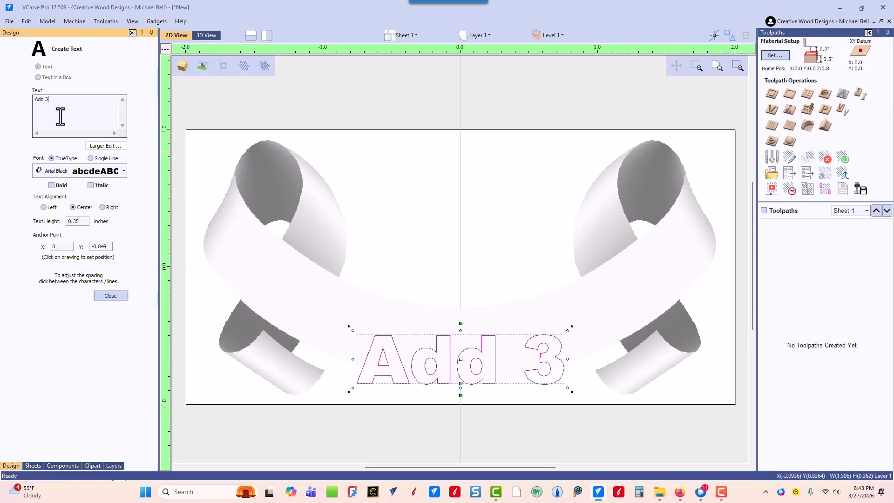
{"action": "type", "text": "D "}
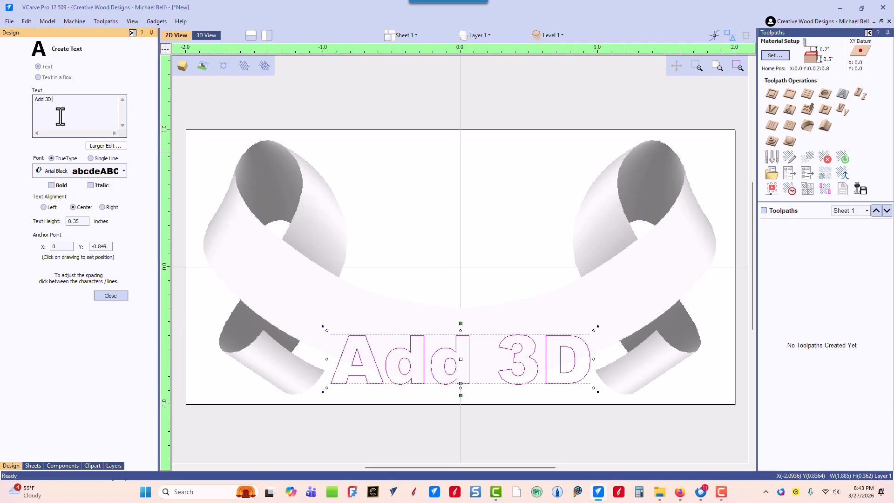
{"action": "type", "text": "Text"}
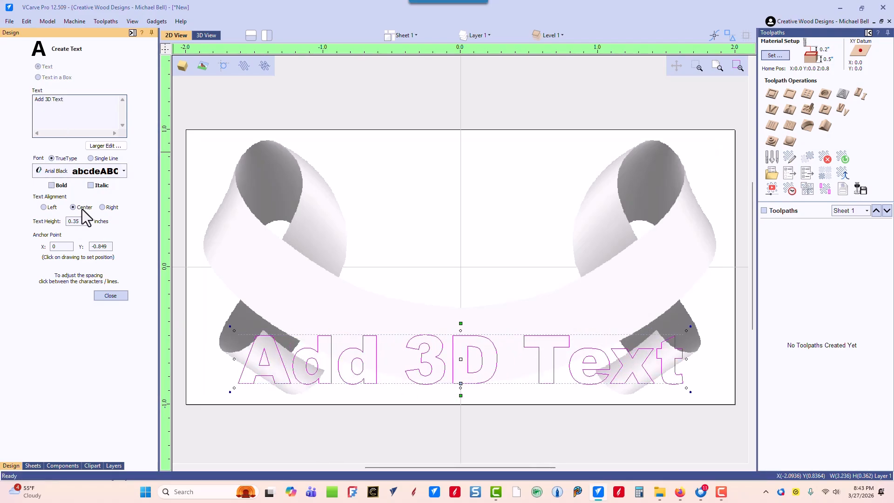
{"action": "left_click", "coordinate": [120, 295]}
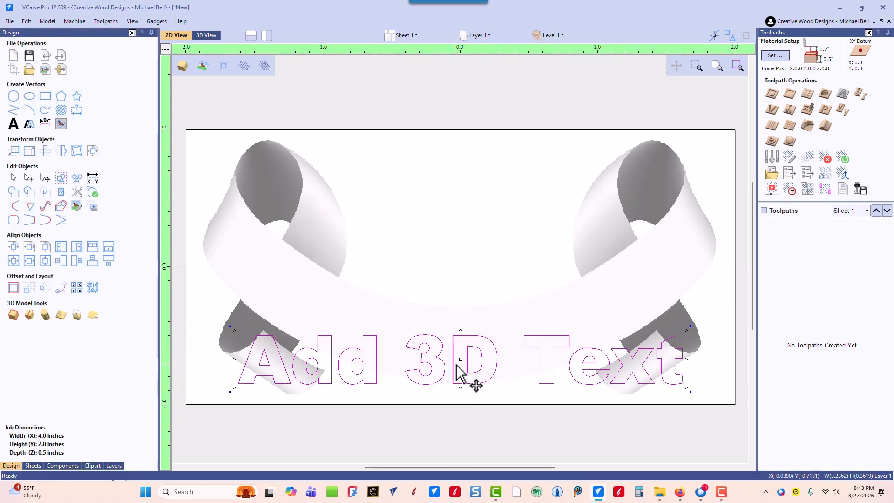
{"action": "left_click_drag", "start_coordinate": [463, 359], "coordinate": [456, 100]}
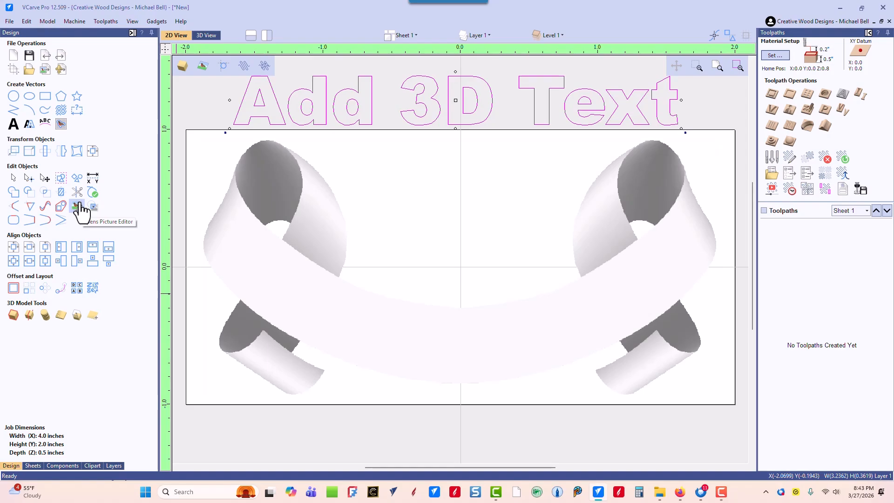
Draw a three-point arc about 3.2 inches wide and 0.61 inch high along the lower edge of the ribbon's front band
{"action": "left_click", "coordinate": [28, 112]}
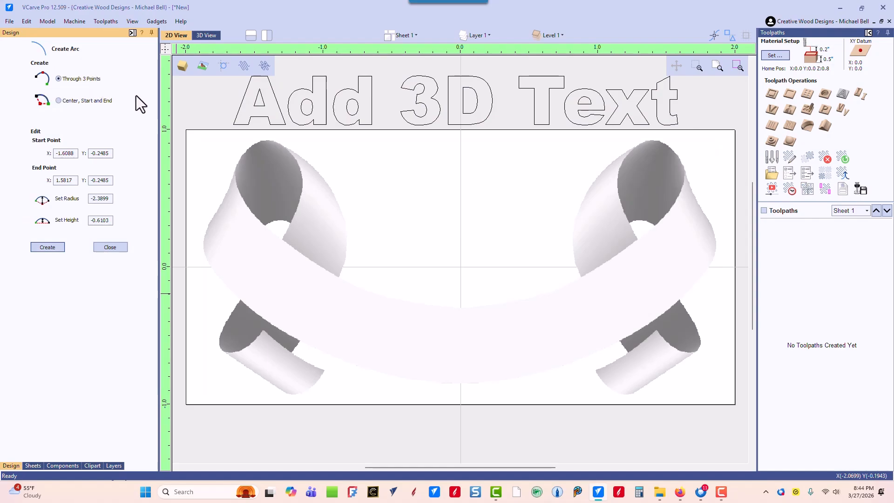
{"action": "left_click", "coordinate": [239, 301]}
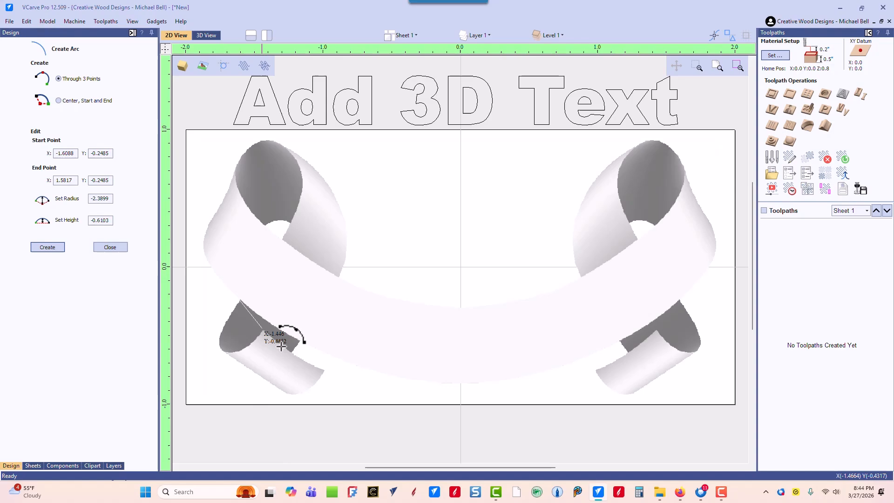
{"action": "left_click", "coordinate": [462, 384]}
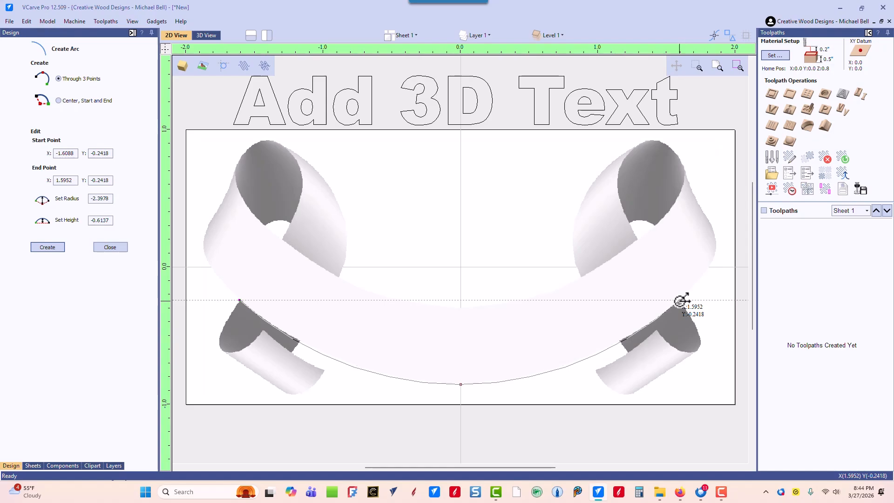
{"action": "left_click", "coordinate": [680, 300]}
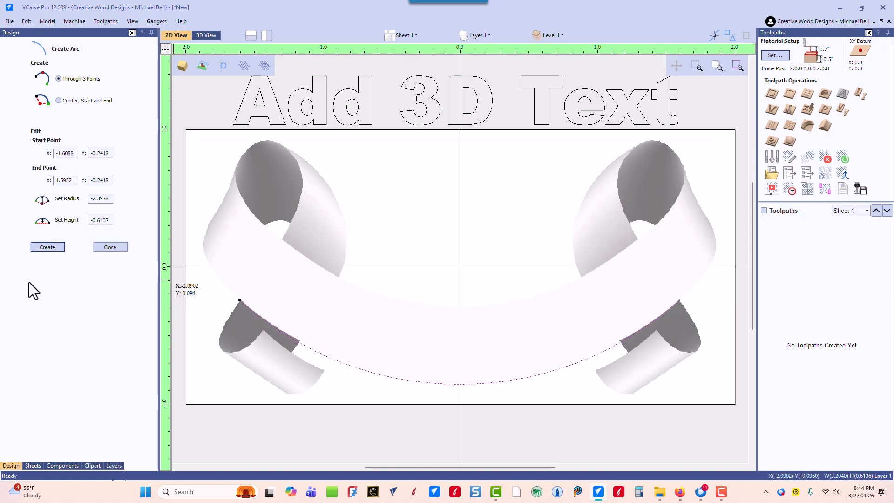
{"action": "left_click", "coordinate": [122, 246]}
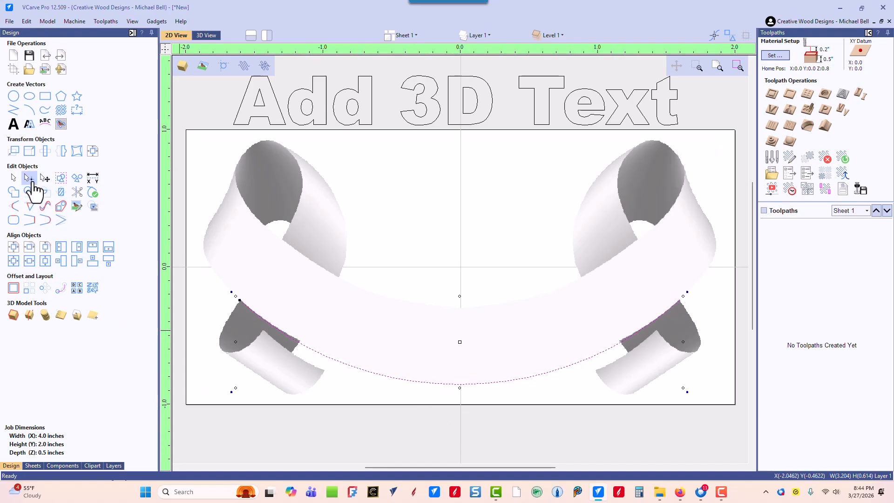
Center the arc horizontally on the material and move its middle node up onto the ribbon's lower edge
{"action": "scroll", "coordinate": [473, 399], "scroll_direction": "up", "scroll_amount": 6}
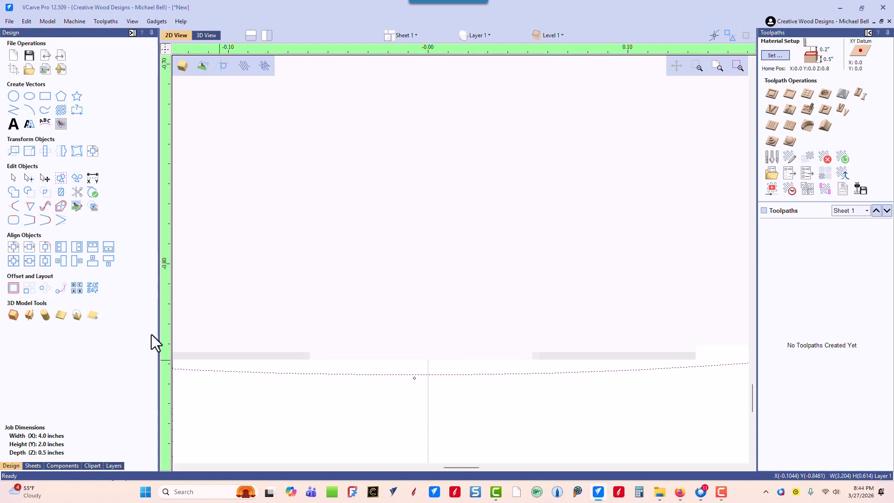
{"action": "left_click", "coordinate": [29, 248]}
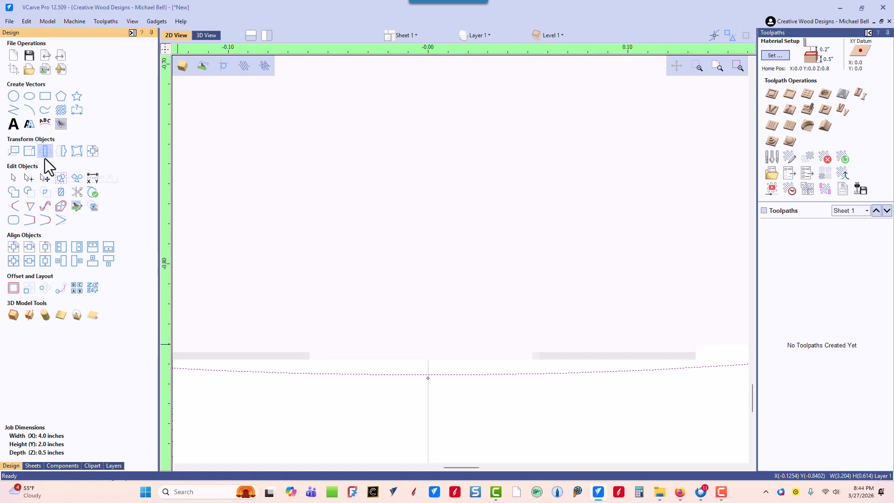
{"action": "left_click", "coordinate": [29, 179]}
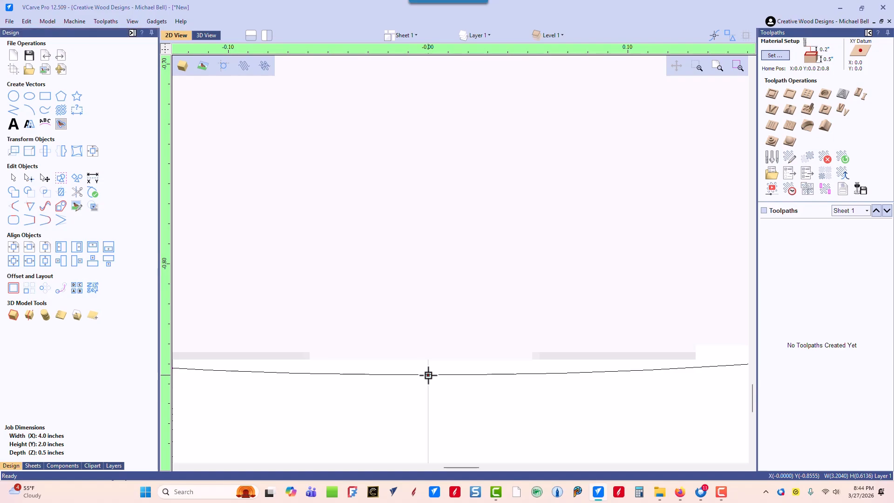
{"action": "left_click_drag", "start_coordinate": [428, 375], "coordinate": [428, 358]}
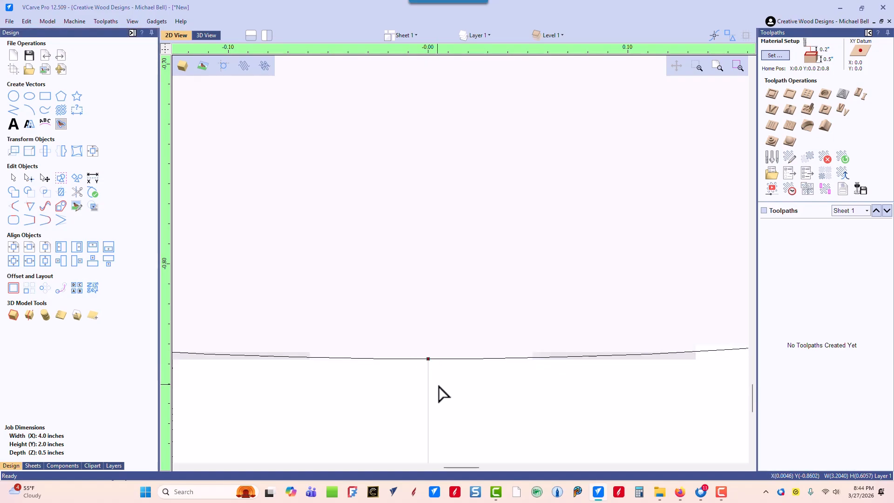
{"action": "left_click", "coordinate": [13, 180]}
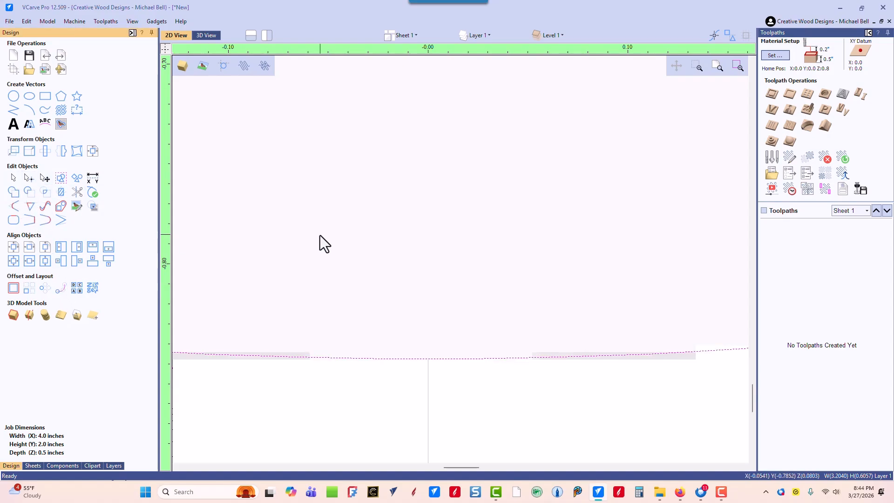
Wrap the text "Add 3D Text" onto the arc with a 0.1 inch offset distance
{"action": "scroll", "coordinate": [323, 235], "scroll_direction": "down", "scroll_amount": 10}
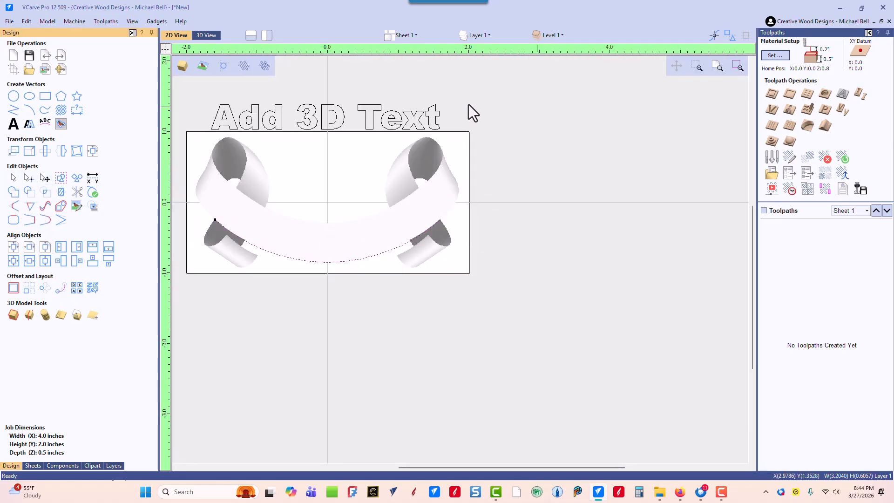
{"action": "left_click", "coordinate": [739, 66]}
{"action": "left_click", "coordinate": [714, 65]}
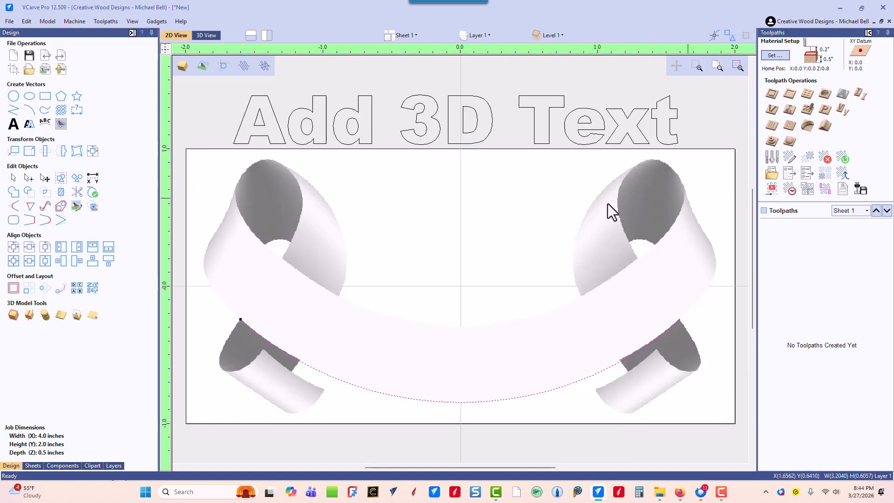
{"action": "left_click", "coordinate": [494, 140], "text": "shift"}
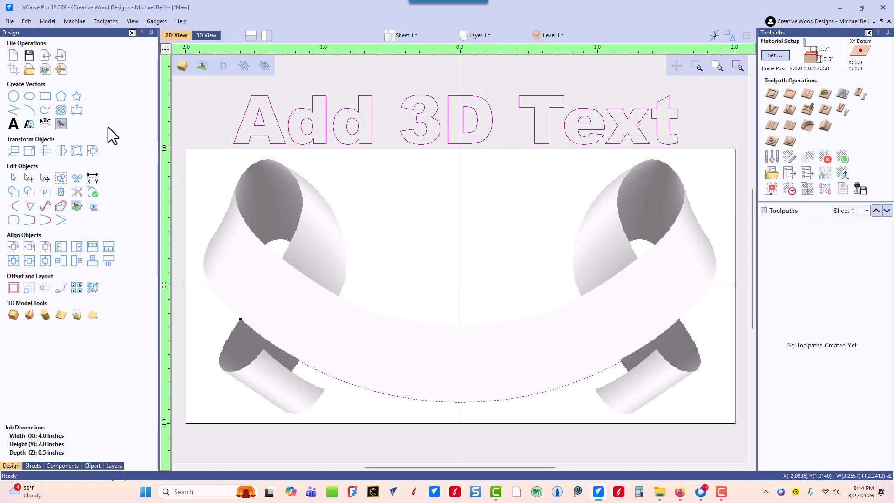
{"action": "left_click", "coordinate": [44, 125]}
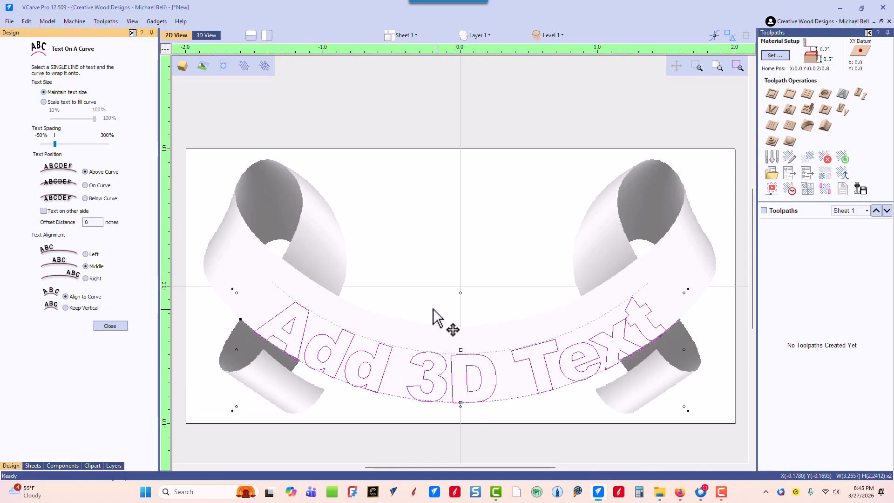
{"action": "double_click", "coordinate": [91, 222]}
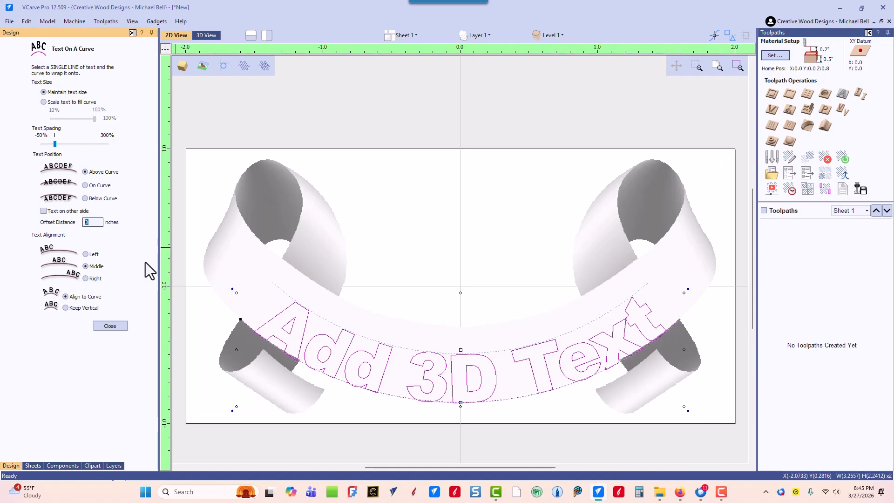
{"action": "type", "text": "0.1"}
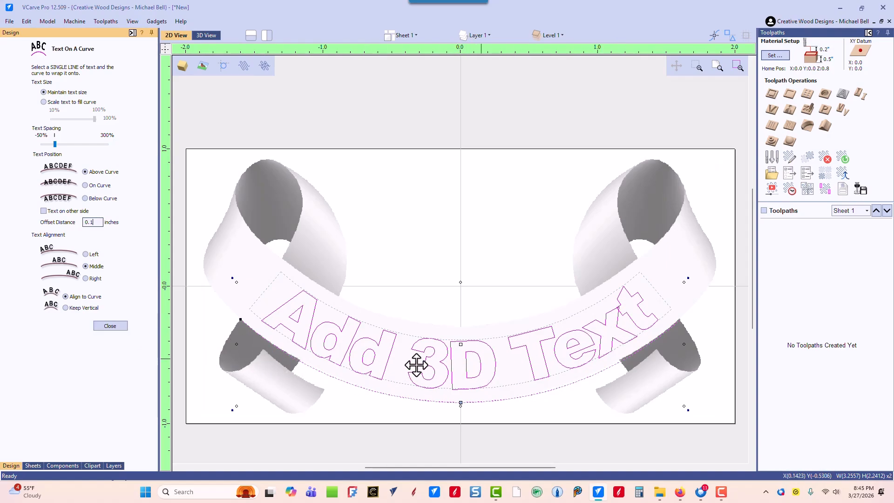
{"action": "left_click", "coordinate": [114, 327]}
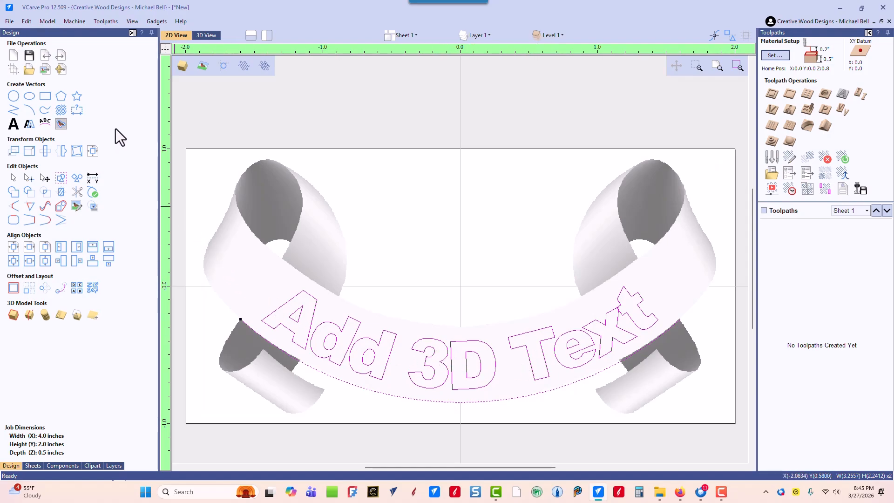
Reopen the curved text for editing its letter spacing
{"action": "left_click", "coordinate": [14, 124]}
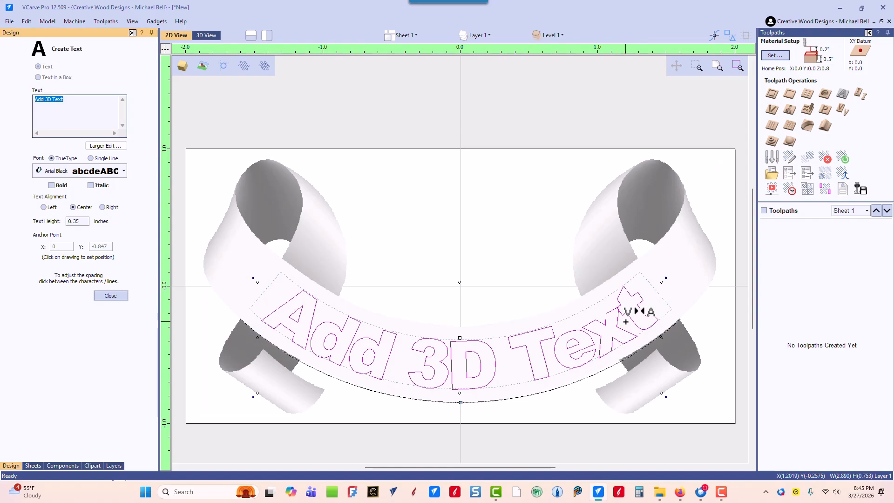
{"action": "key", "text": "shift"}
{"action": "key", "text": "shift"}
{"action": "key", "text": "shift"}
{"action": "key", "text": "shift"}
{"action": "key", "text": "shift"}
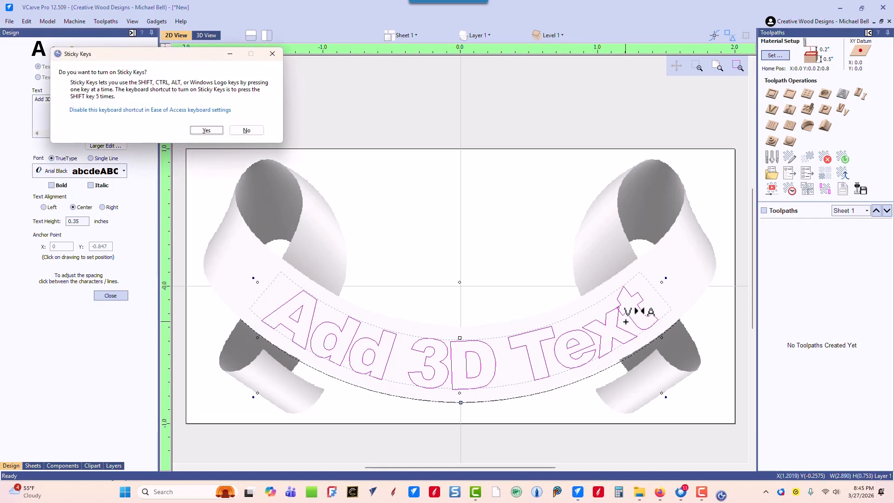
{"action": "left_click", "coordinate": [255, 131]}
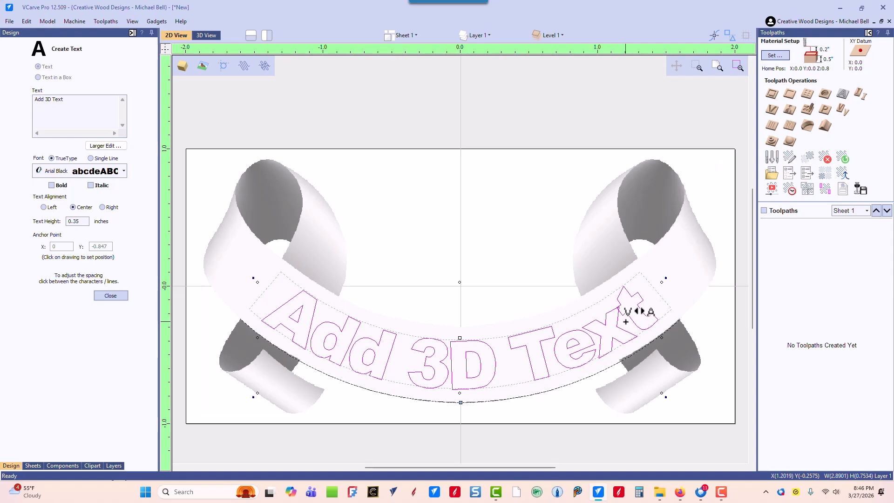
Widen the letter spacing in the word "Text" between x and t, e and x, and T and e
{"action": "left_click", "coordinate": [625, 322], "text": "shift"}
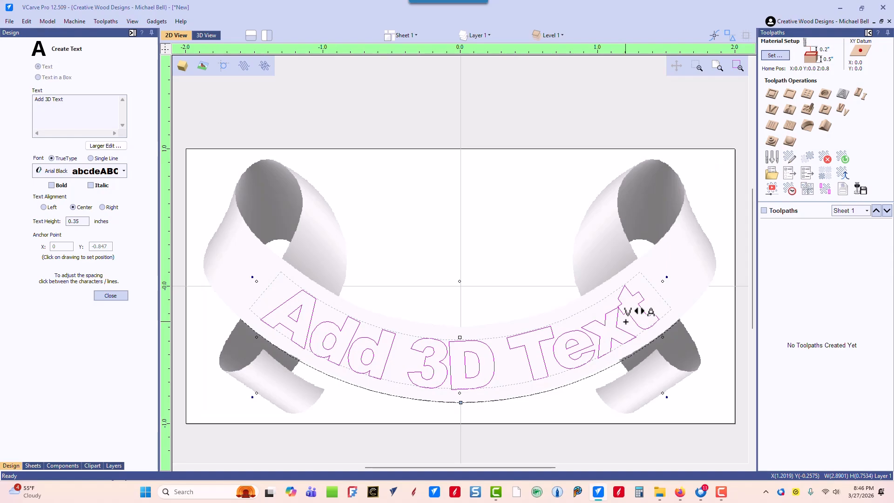
{"action": "left_click", "coordinate": [626, 322], "text": "shift"}
{"action": "left_click", "coordinate": [626, 322], "text": "shift"}
{"action": "left_click", "coordinate": [626, 321], "text": "shift"}
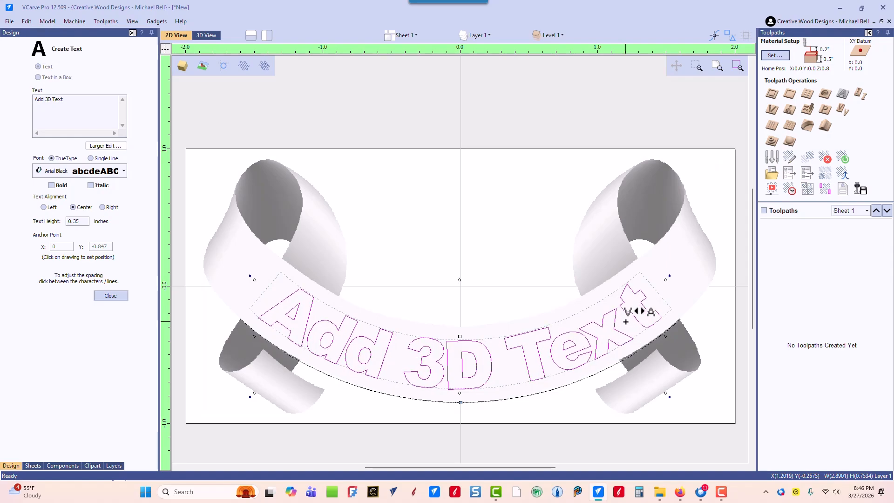
{"action": "left_click", "coordinate": [592, 340]}
{"action": "left_click", "coordinate": [592, 341]}
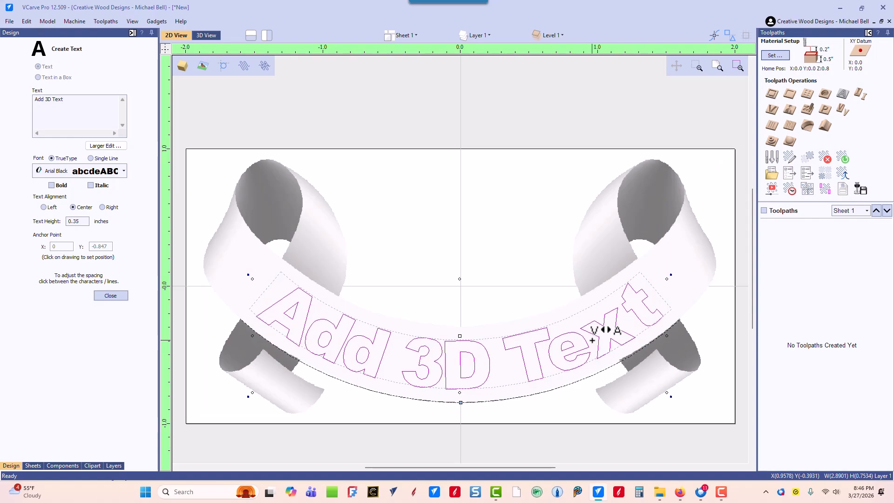
{"action": "left_click", "coordinate": [544, 360]}
{"action": "left_click", "coordinate": [544, 360]}
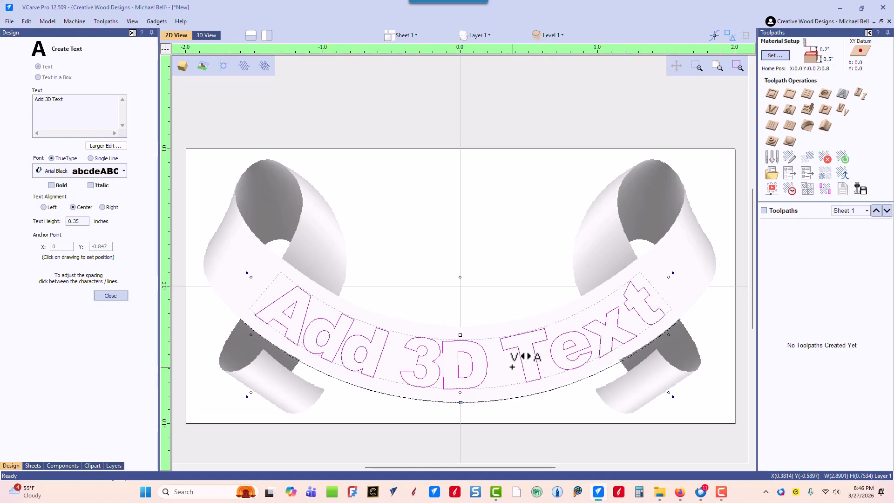
Adjust the spacing between 3 and D, between "Add" and "3D", and between the letters of "Add"
{"action": "left_click", "coordinate": [441, 362]}
{"action": "left_click", "coordinate": [441, 362]}
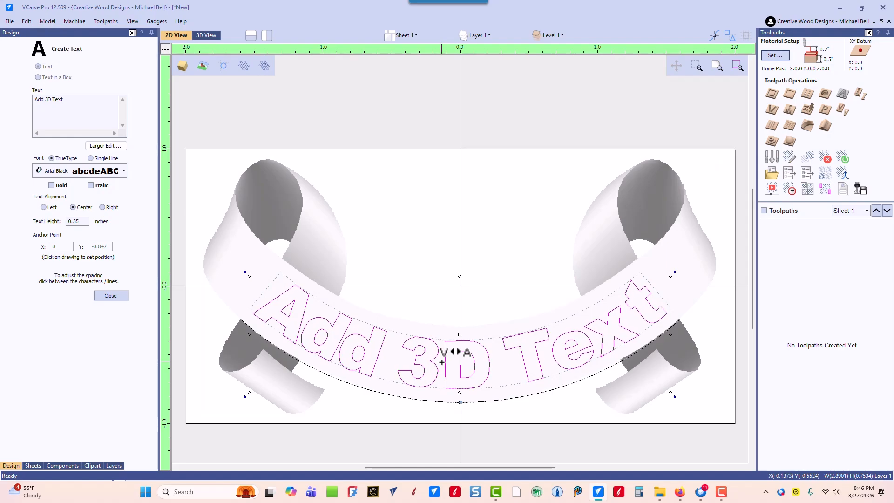
{"action": "left_click", "coordinate": [441, 363]}
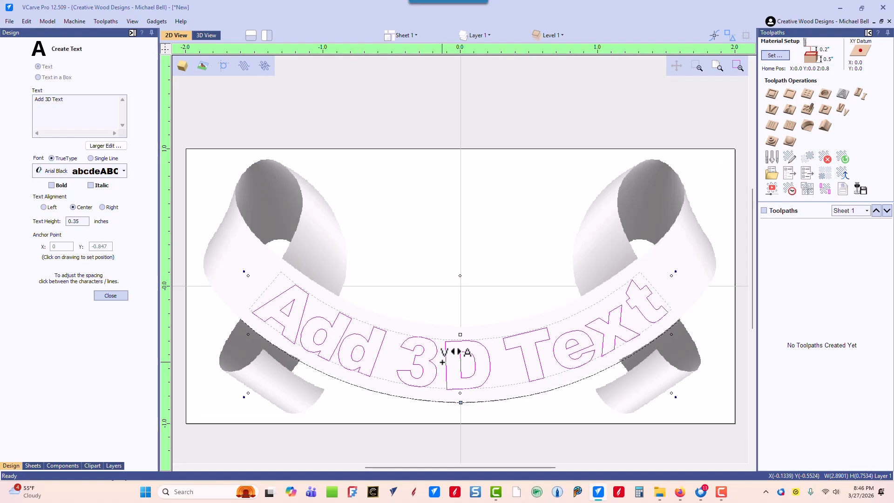
{"action": "left_click", "coordinate": [386, 355]}
{"action": "left_click", "coordinate": [386, 355]}
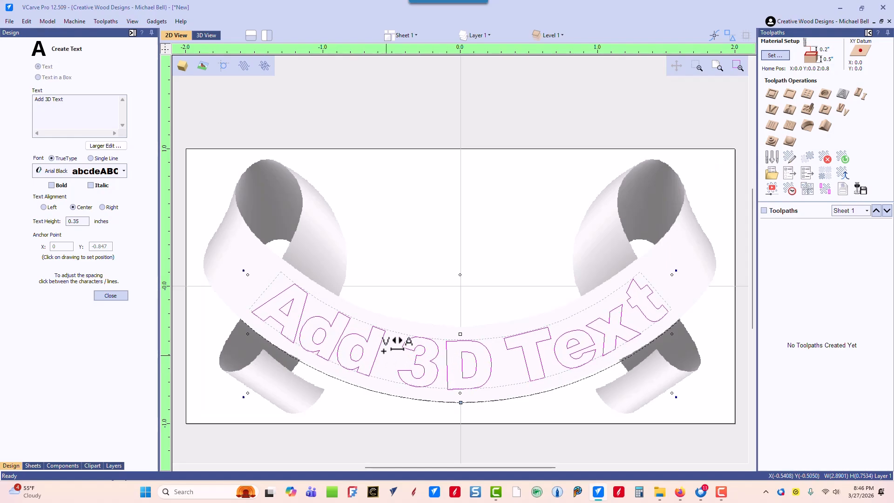
{"action": "left_click", "coordinate": [350, 326], "text": "shift"}
{"action": "left_click", "coordinate": [350, 326], "text": "shift"}
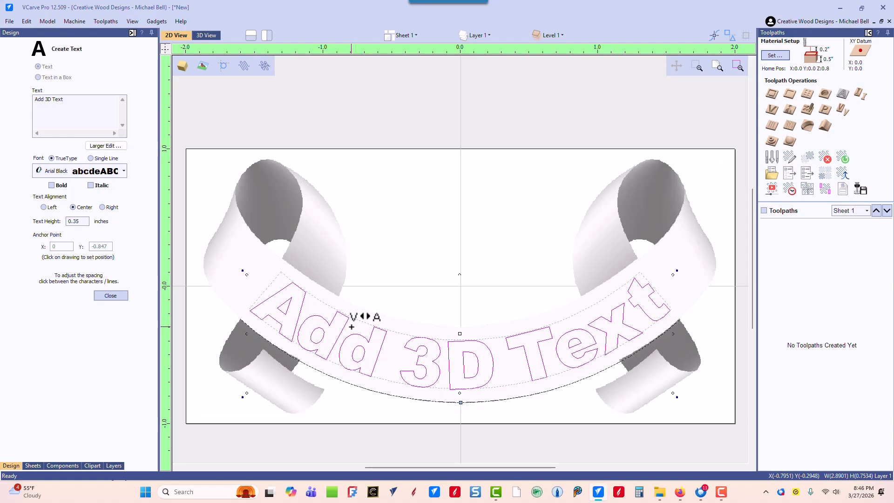
{"action": "left_click", "coordinate": [308, 307]}
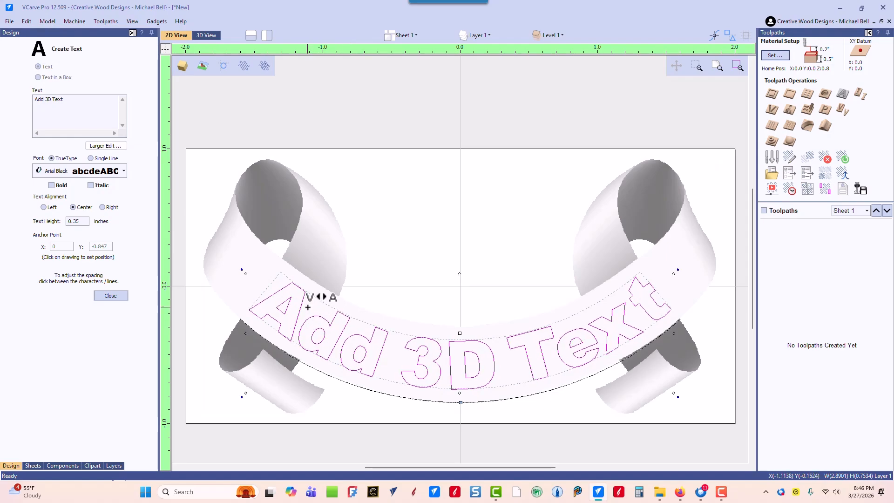
{"action": "left_click", "coordinate": [308, 308]}
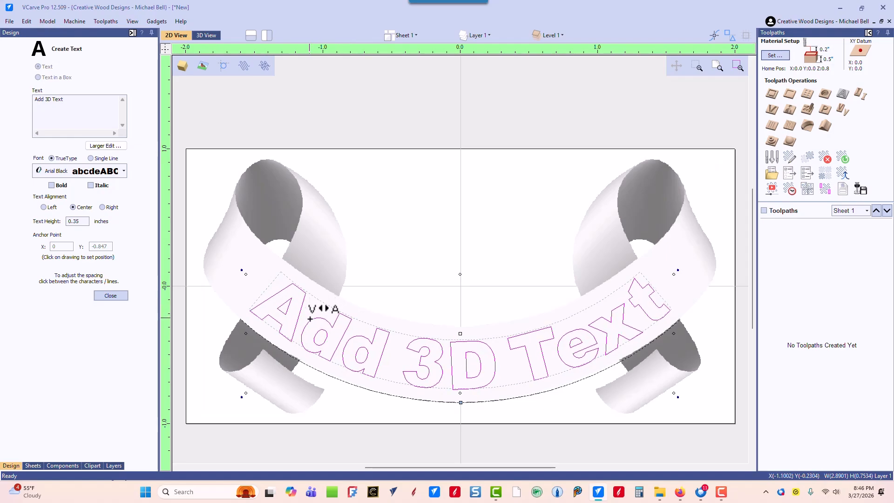
Fine-tune the gaps between the two d's, within "Text" and before its T, and finish the text edit
{"action": "left_click", "coordinate": [355, 325]}
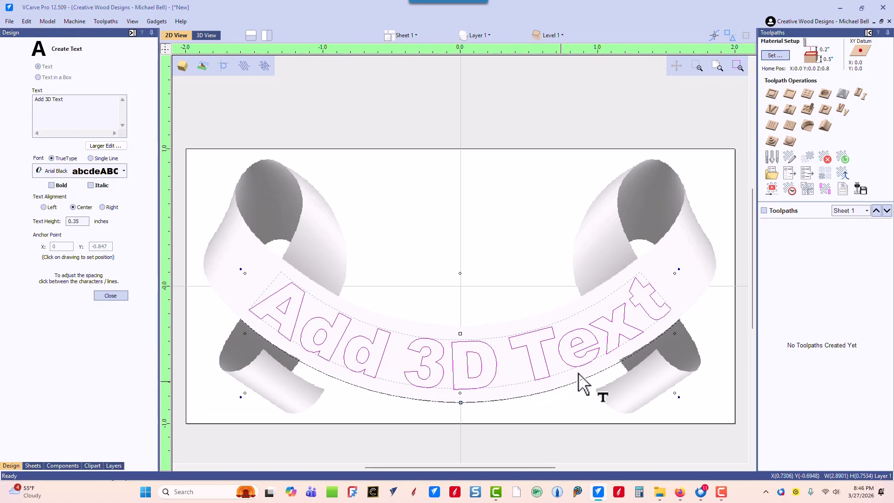
{"action": "left_click", "coordinate": [616, 325]}
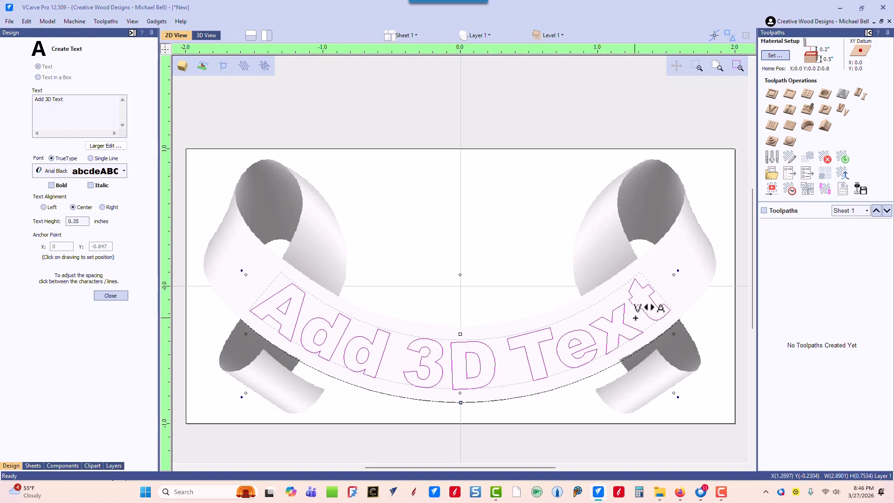
{"action": "left_click", "coordinate": [549, 359]}
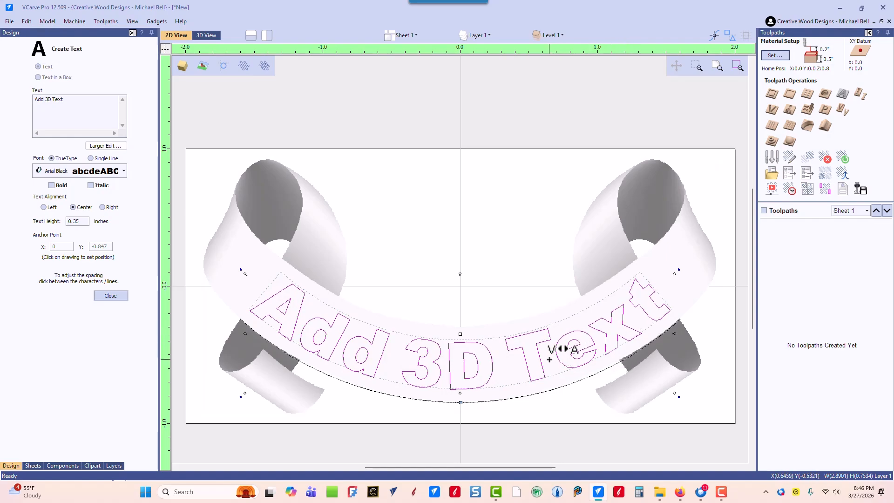
{"action": "left_click", "coordinate": [506, 371], "text": "shift"}
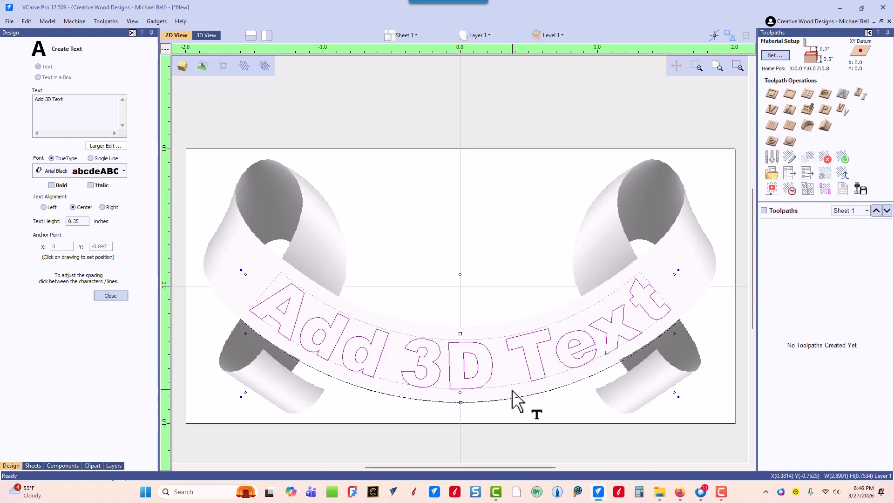
{"action": "left_click", "coordinate": [111, 296]}
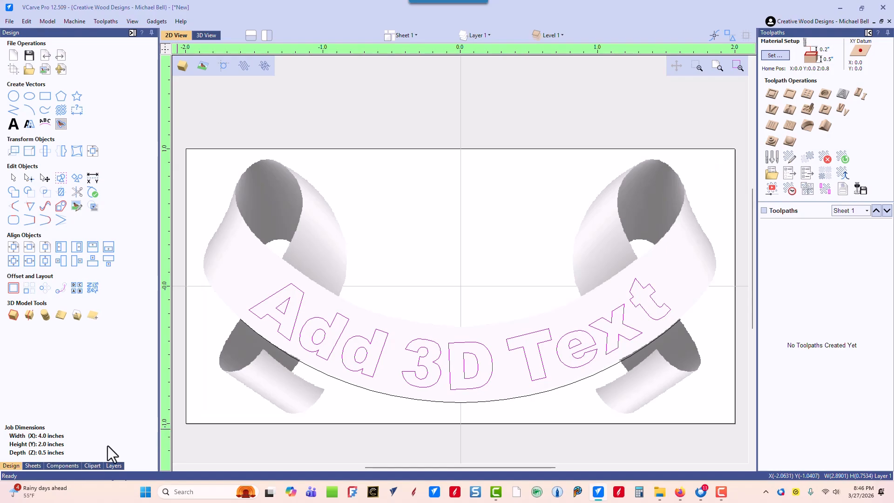
Duplicate the Ribbon9 component in the component tree
{"action": "left_click", "coordinate": [68, 464]}
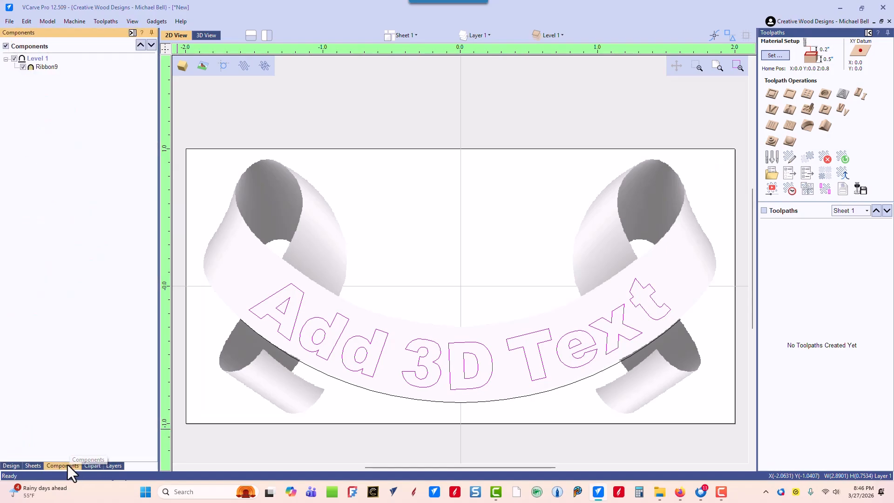
{"action": "left_click", "coordinate": [50, 68]}
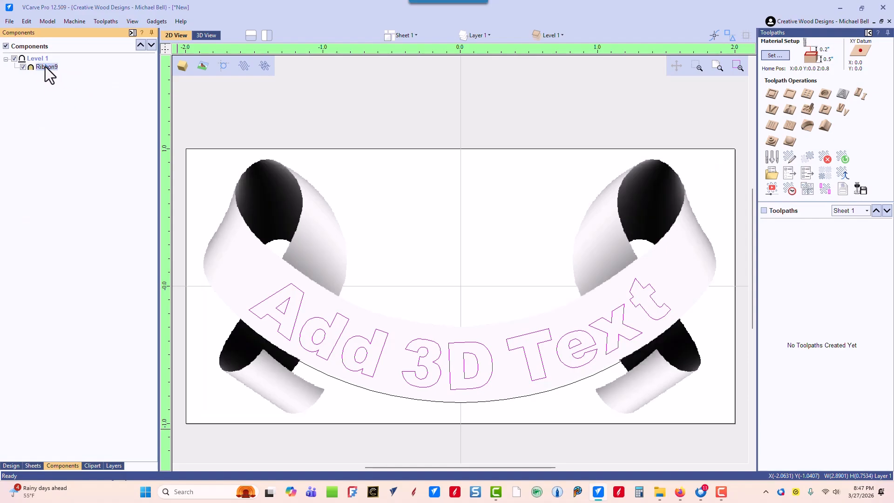
{"action": "right_click", "coordinate": [51, 65]}
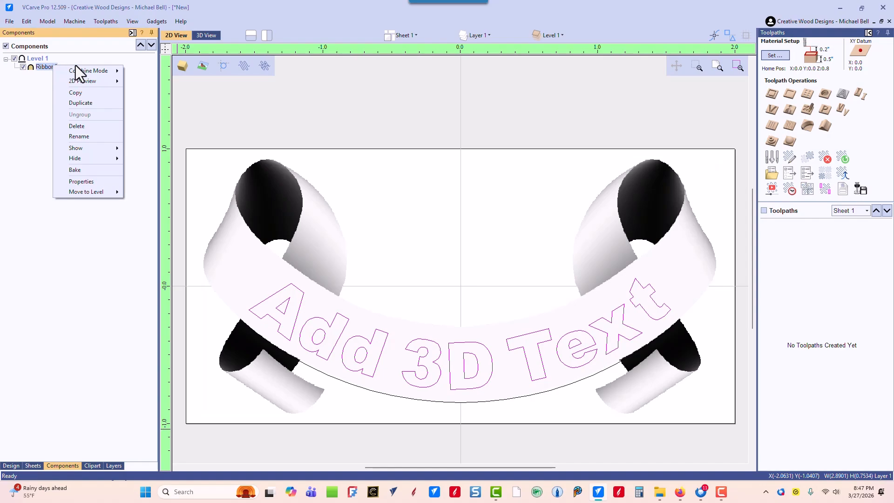
{"action": "left_click", "coordinate": [103, 100]}
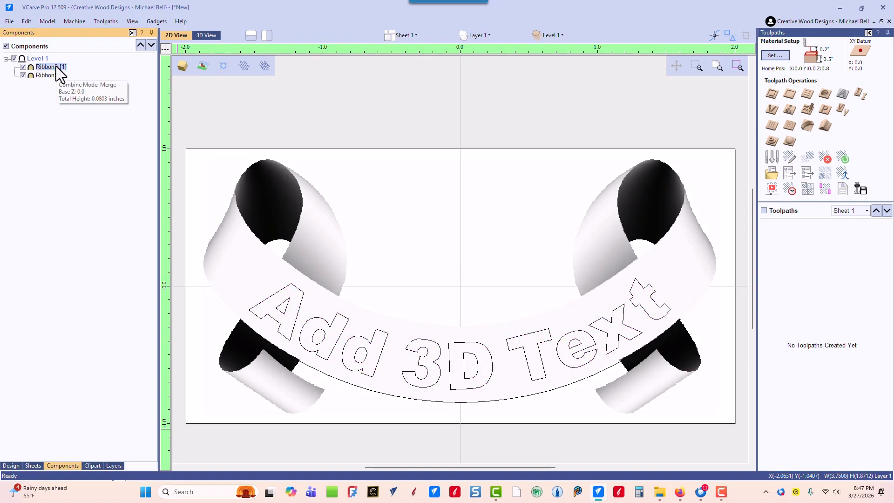
Move the duplicated ribbon component to a new level named "3D Text" with the Add combine mode
{"action": "right_click", "coordinate": [55, 66]}
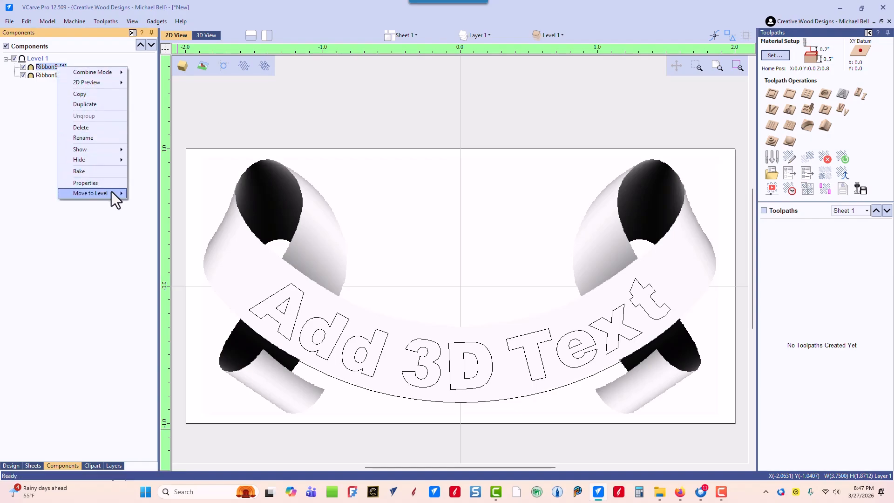
{"action": "mouse_move", "coordinate": [104, 193]}
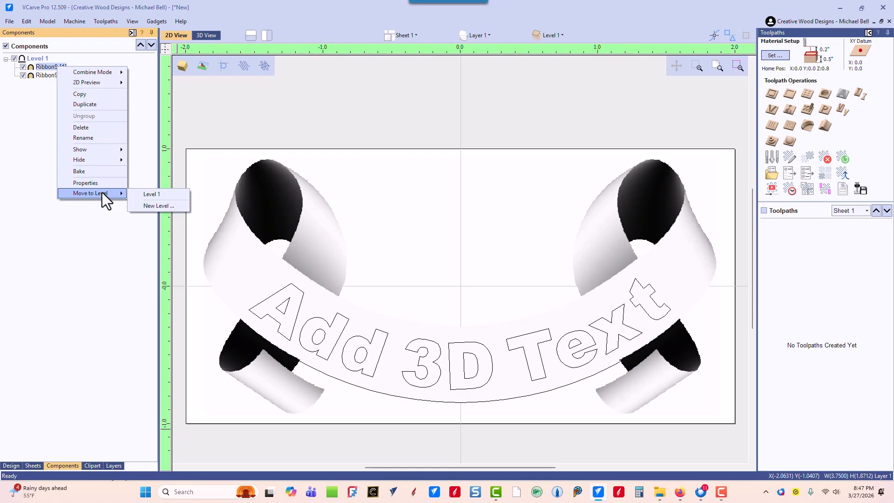
{"action": "left_click", "coordinate": [179, 205]}
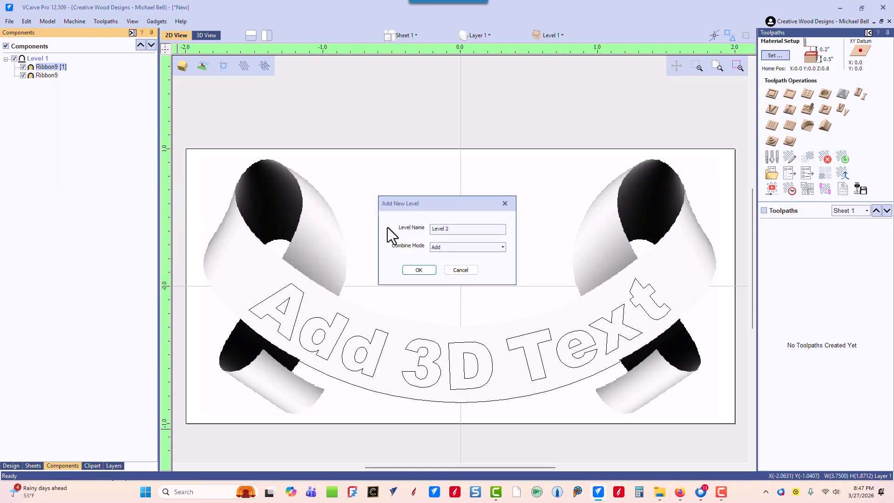
{"action": "left_click_drag", "start_coordinate": [451, 229], "coordinate": [424, 228]}
{"action": "type", "text": "3D Text"}
{"action": "left_click", "coordinate": [432, 267]}
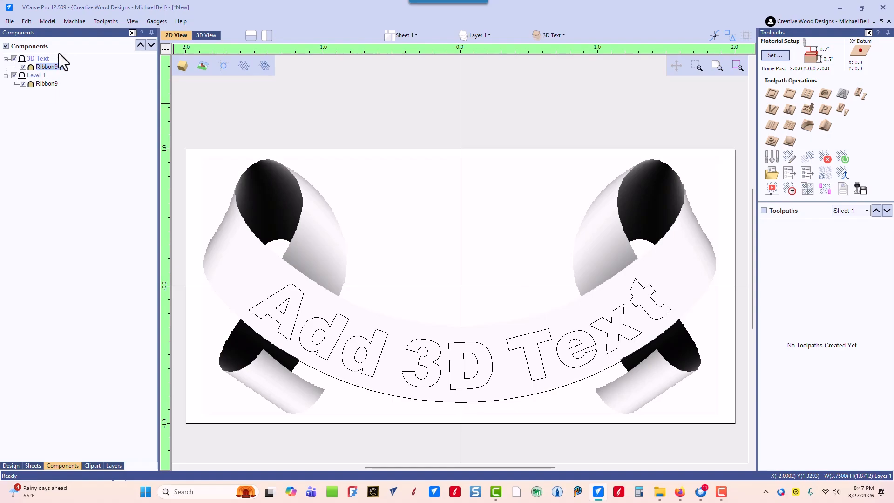
Clip the components on the 3D Text level to the curved "Add 3D Text" vectors
{"action": "left_click", "coordinate": [280, 292]}
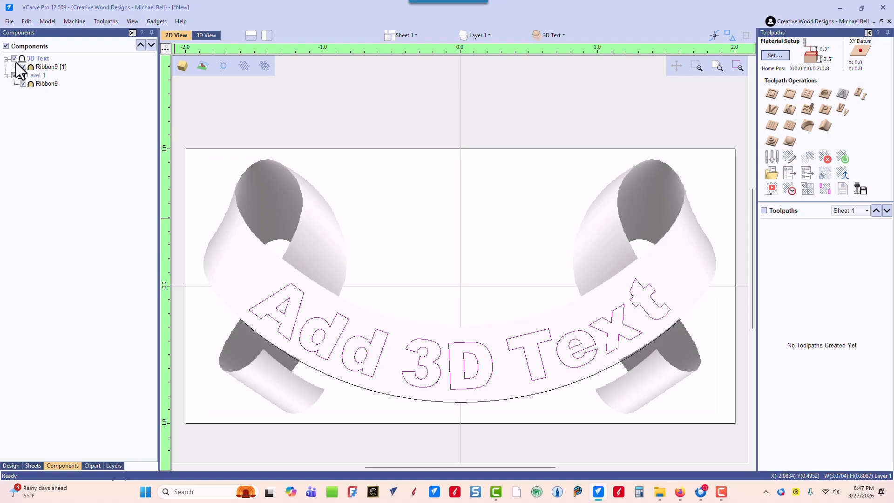
{"action": "right_click", "coordinate": [41, 61]}
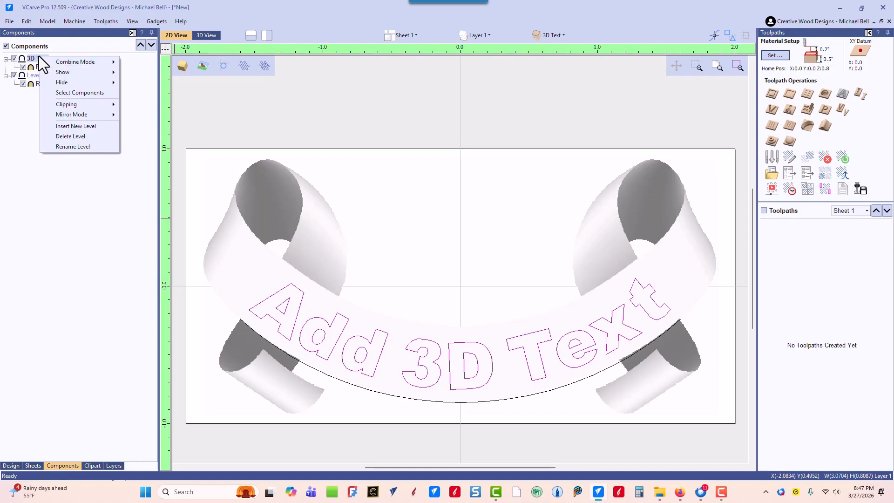
{"action": "mouse_move", "coordinate": [95, 107]}
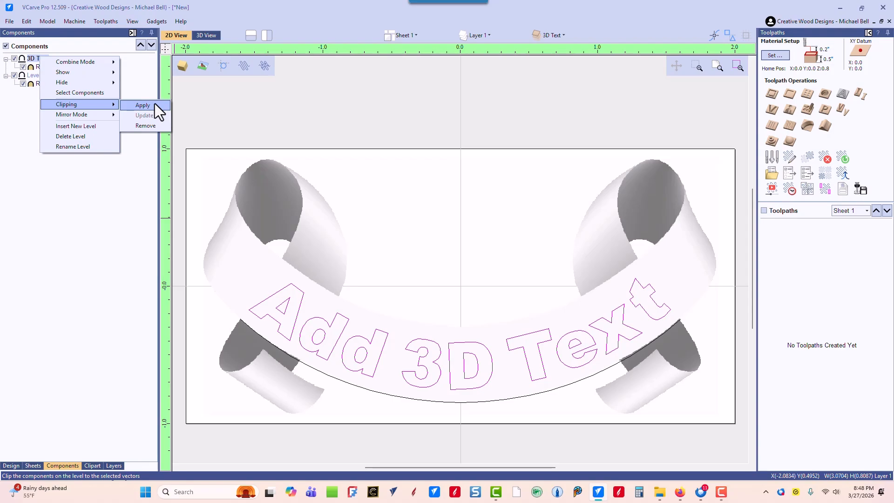
{"action": "left_click", "coordinate": [143, 105]}
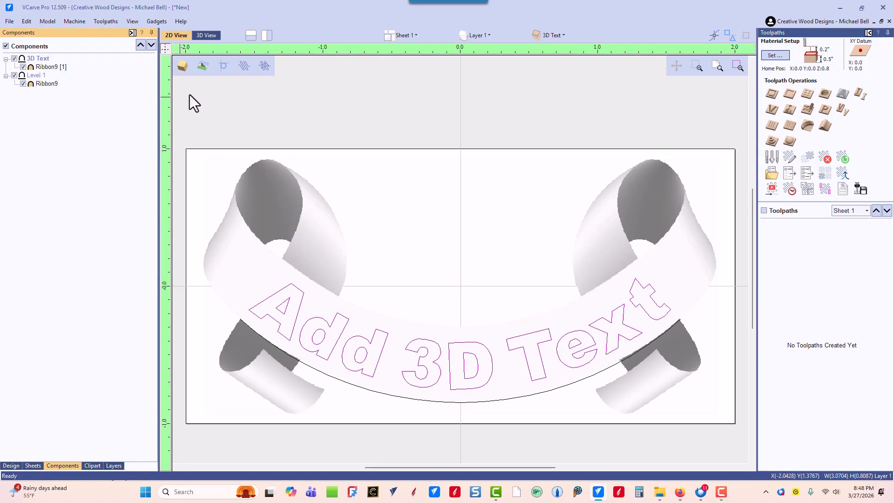
Show the model in 3D from a tilted angle and hide the vectors drawn on it
{"action": "left_click", "coordinate": [210, 35]}
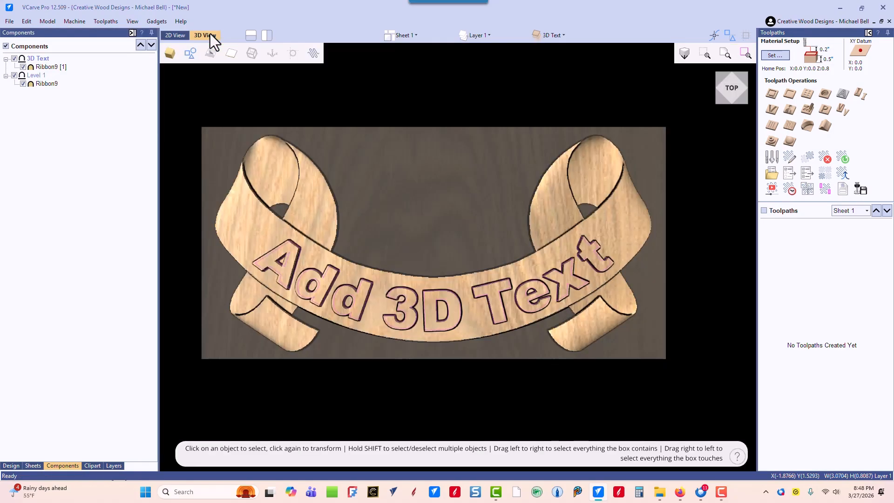
{"action": "left_click_drag", "start_coordinate": [457, 333], "coordinate": [440, 233]}
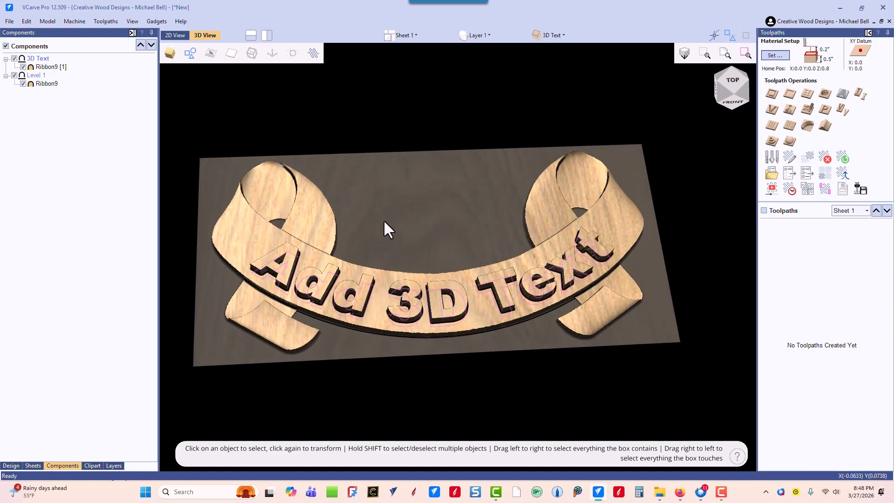
{"action": "left_click", "coordinate": [191, 53]}
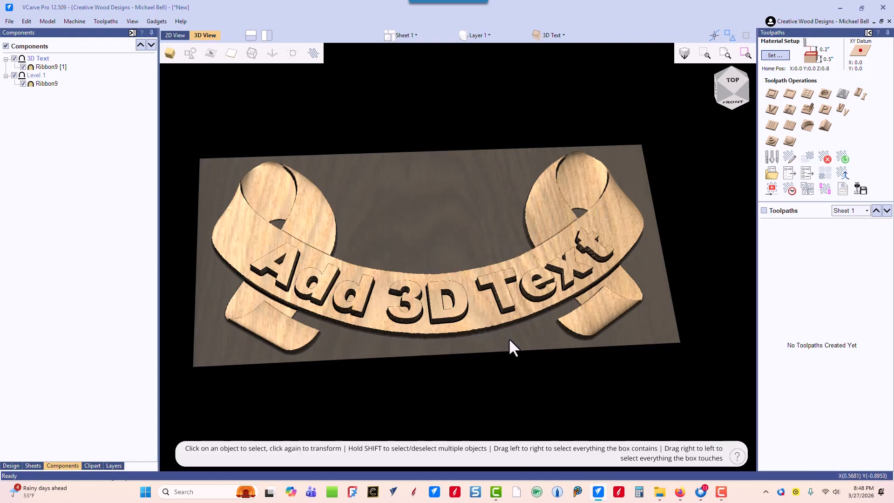
Reduce the shape height of the raised lettering component to 0.0428 inches in the 3D view
{"action": "left_click", "coordinate": [502, 295]}
{"action": "left_click_drag", "start_coordinate": [501, 323], "coordinate": [509, 263]}
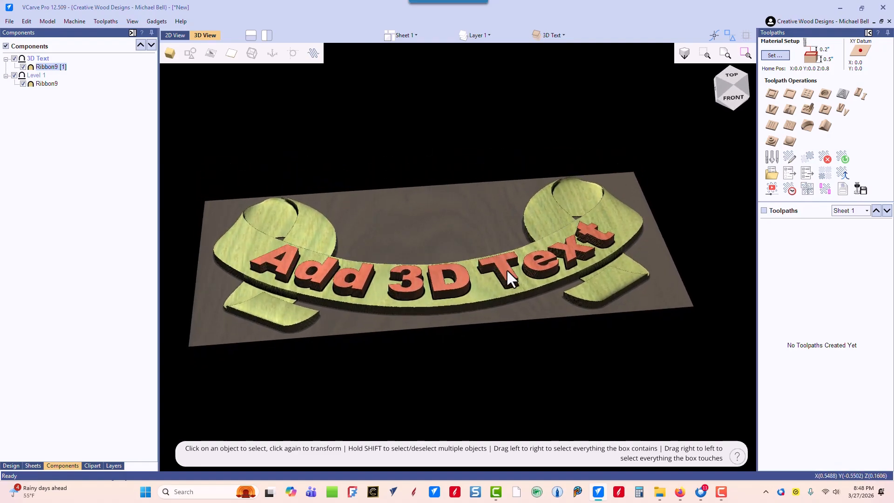
{"action": "left_click", "coordinate": [506, 269]}
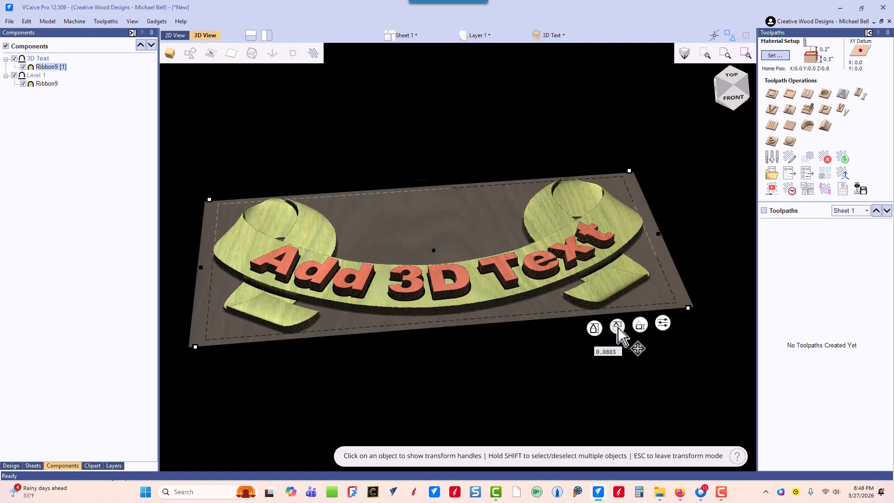
{"action": "mouse_move", "coordinate": [618, 328]}
{"action": "left_mouse_down"}
{"action": "mouse_move", "coordinate": [618, 283]}
{"action": "mouse_move", "coordinate": [624, 340]}
{"action": "mouse_move", "coordinate": [625, 332]}
{"action": "left_mouse_up"}
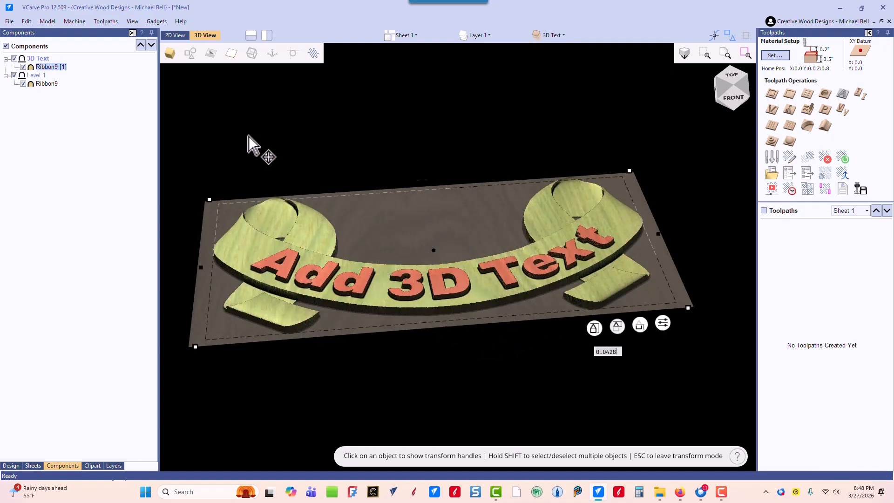
Hide the modeling plane around the ribbon and leave transform mode
{"action": "left_click", "coordinate": [133, 21]}
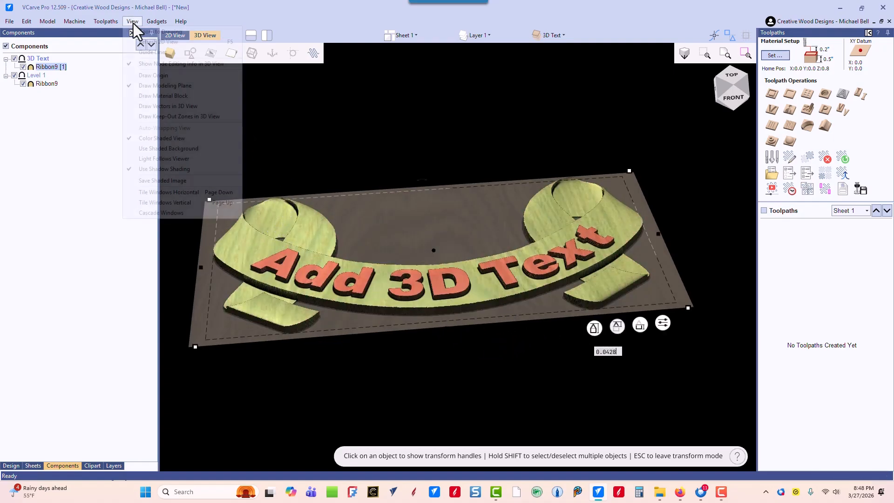
{"action": "left_click", "coordinate": [163, 86]}
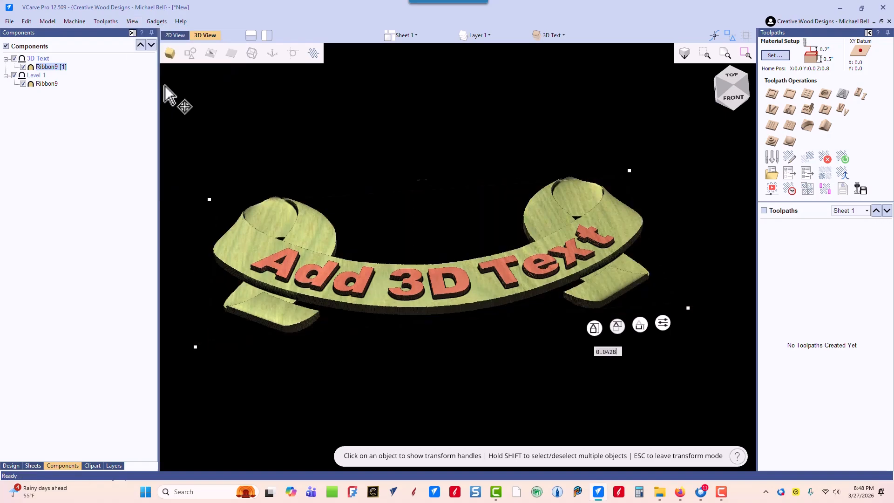
{"action": "key", "text": "Escape"}
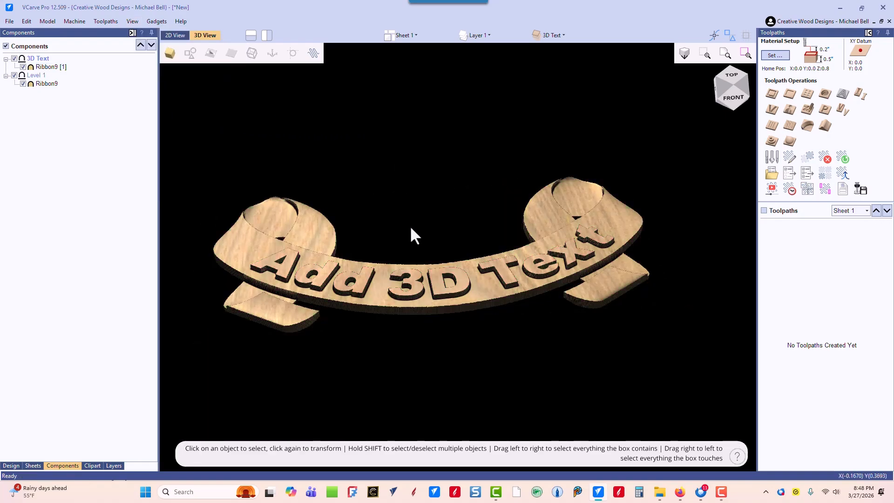
Examine the raised lettering on the ribbon up close and from several angles, including from above
{"action": "left_click_drag", "start_coordinate": [410, 225], "coordinate": [447, 311]}
{"action": "scroll", "coordinate": [418, 239], "scroll_direction": "up", "scroll_amount": 2}
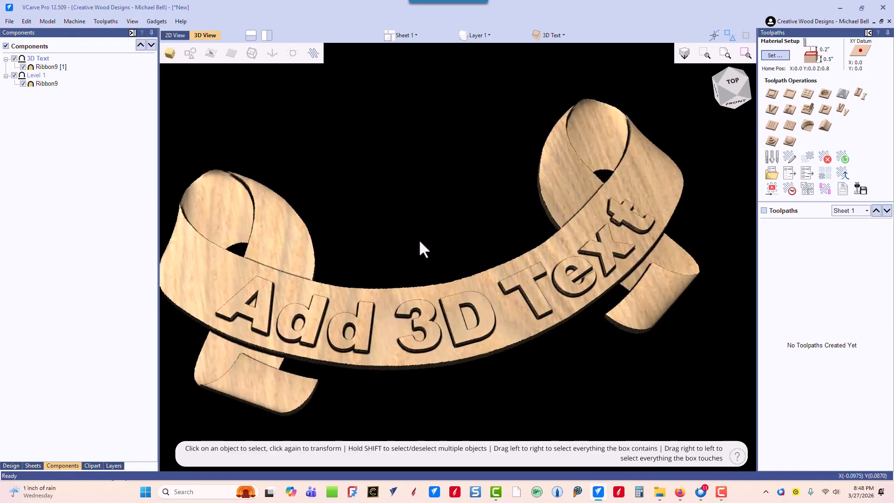
{"action": "middle_click_drag", "start_coordinate": [476, 255], "coordinate": [492, 181]}
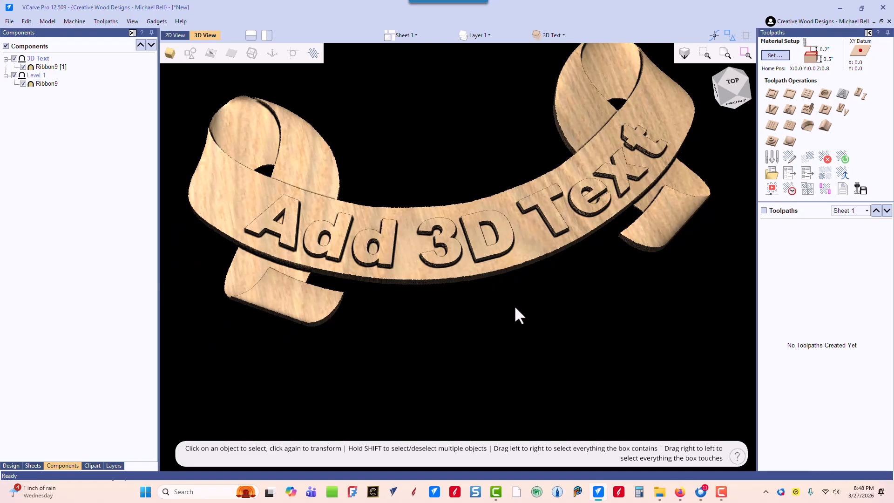
{"action": "scroll", "coordinate": [515, 305], "scroll_direction": "up", "scroll_amount": 2}
{"action": "left_click_drag", "start_coordinate": [488, 328], "coordinate": [513, 241]}
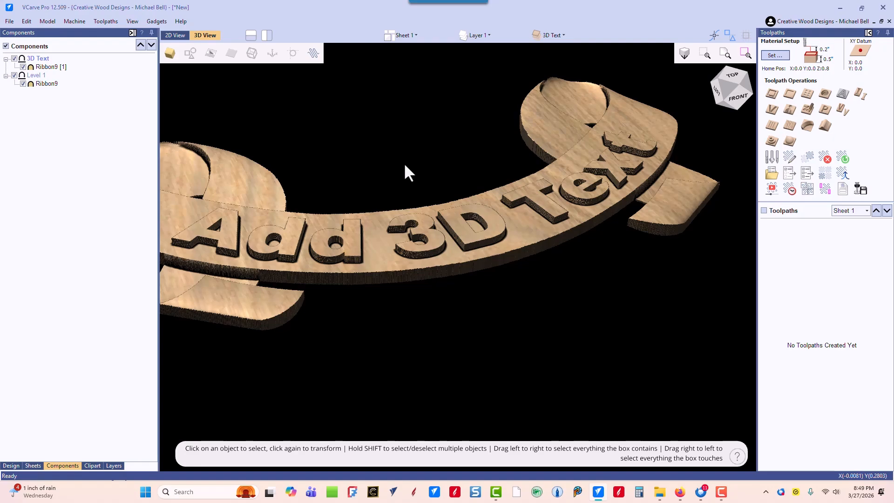
{"action": "middle_click_drag", "start_coordinate": [404, 170], "coordinate": [440, 235]}
{"action": "scroll", "coordinate": [440, 235], "scroll_direction": "down", "scroll_amount": 3}
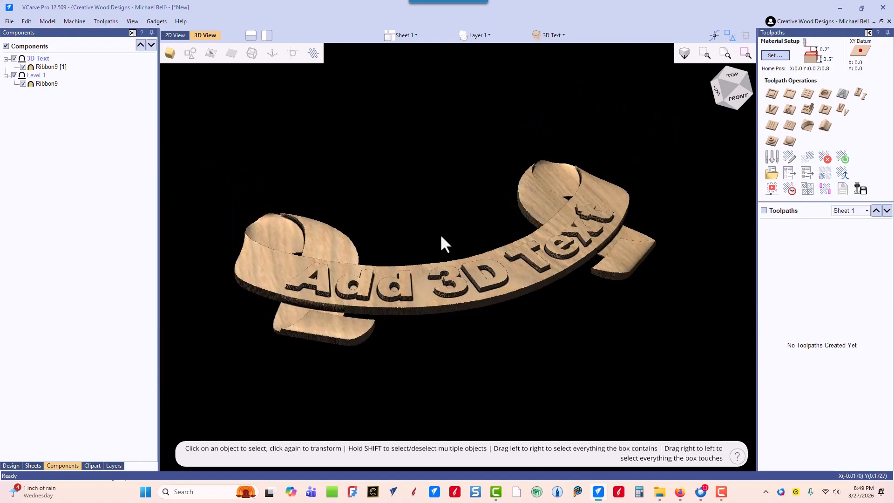
{"action": "left_click_drag", "start_coordinate": [444, 253], "coordinate": [409, 422]}
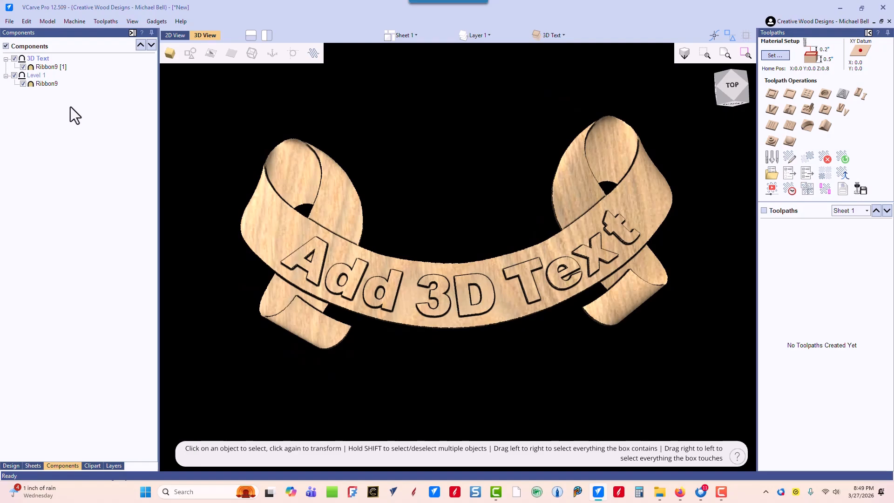